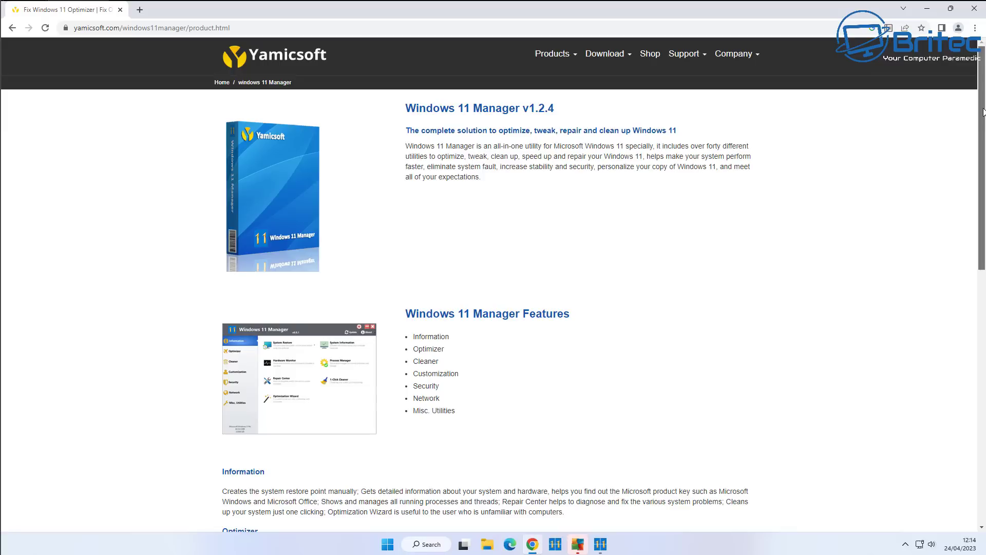
- Scroll through the feature descriptions on the Windows 11 Manager v1.2.4 product page
{"action": "left_click_drag", "start_coordinate": [983, 112], "coordinate": [982, 239]}
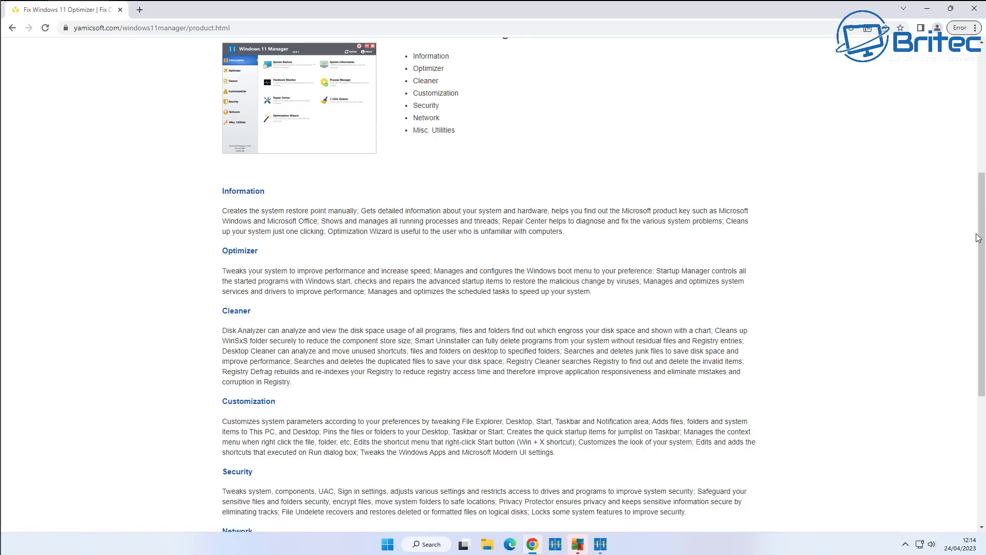
{"action": "scroll", "coordinate": [977, 237], "scroll_direction": "down", "scroll_amount": 3}
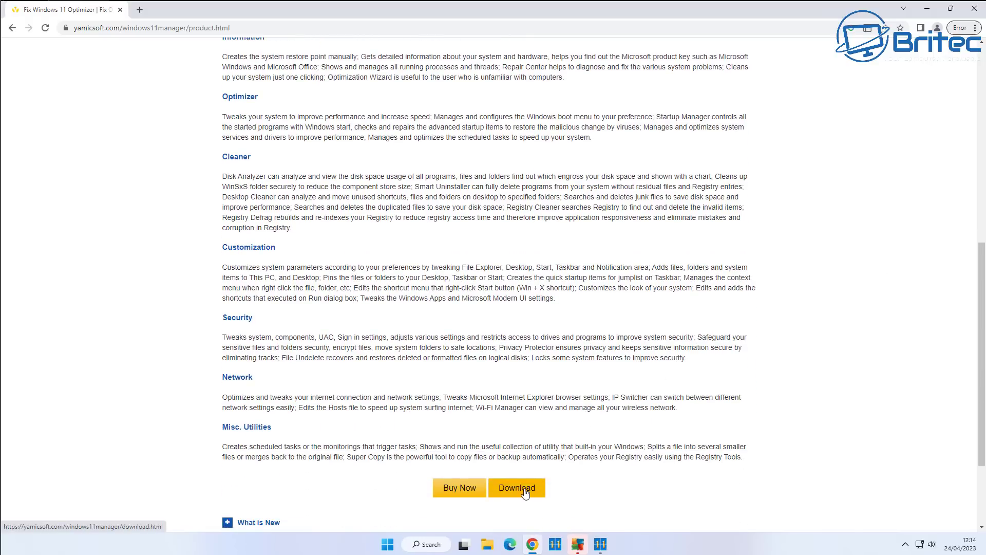
- View the £24.69 buy-now checkout page, then close Chrome
{"action": "left_click", "coordinate": [464, 490]}
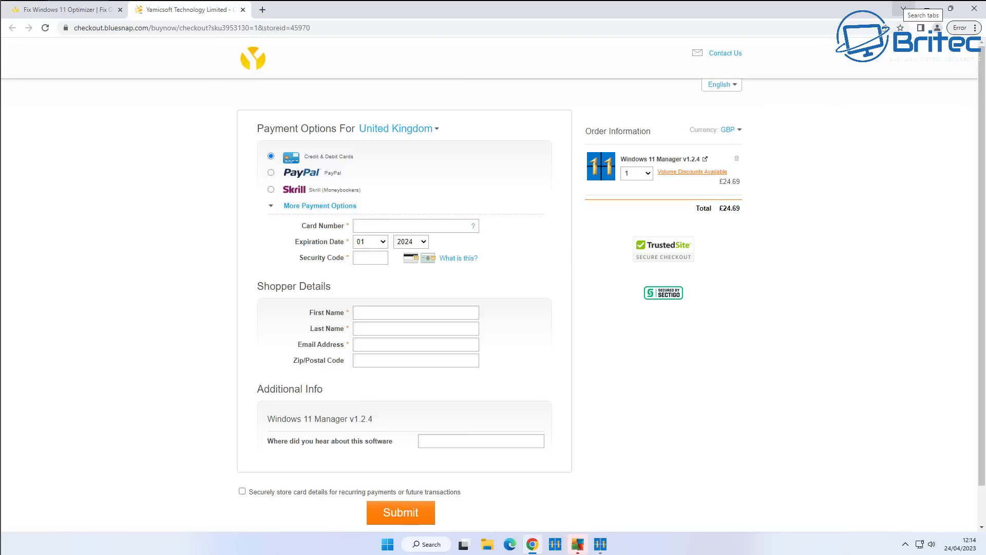
{"action": "left_click", "coordinate": [967, 11]}
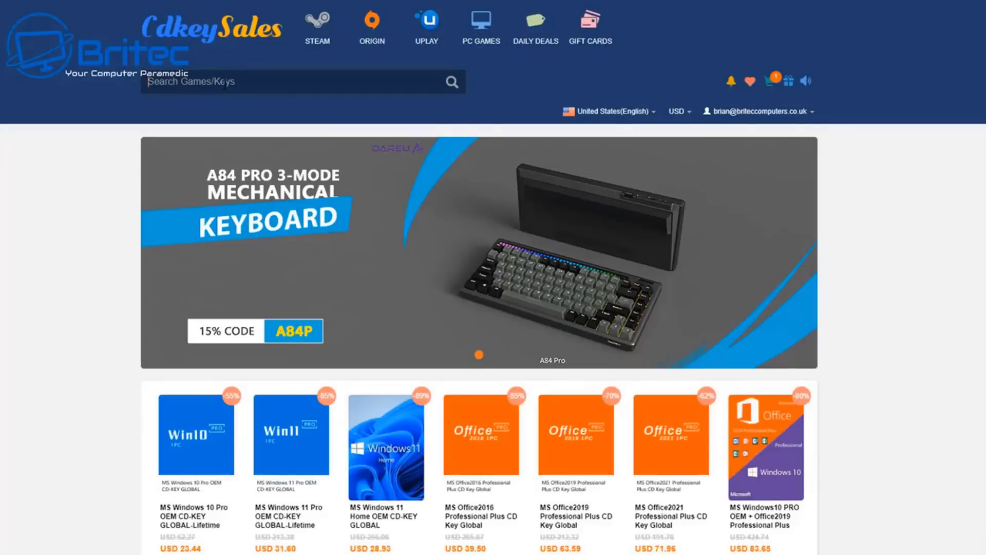
- Search 'windows 10', cart the Windows 10 Pro OEM key and apply promo BR09 for USD 16.41
{"action": "type", "text": "windows 1"}
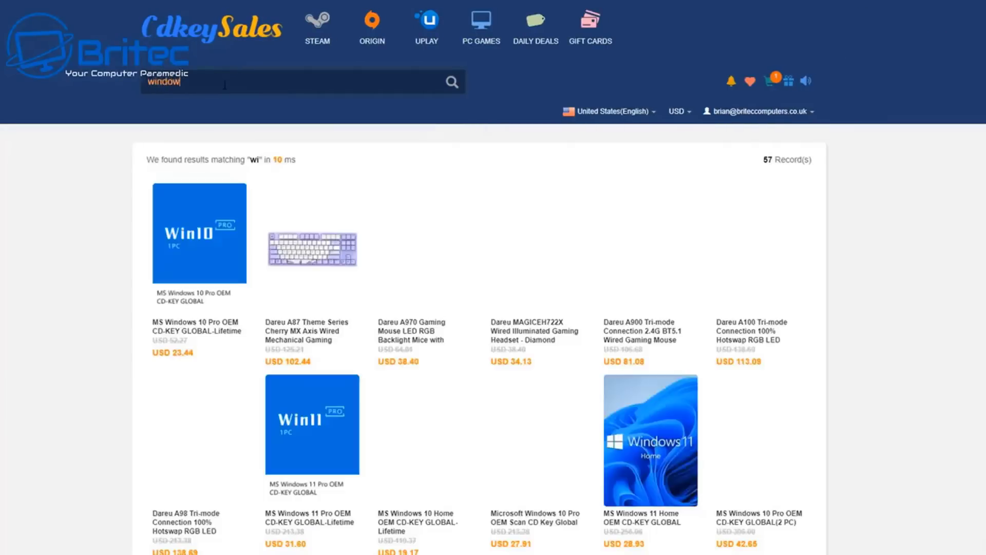
{"action": "type", "text": "0"}
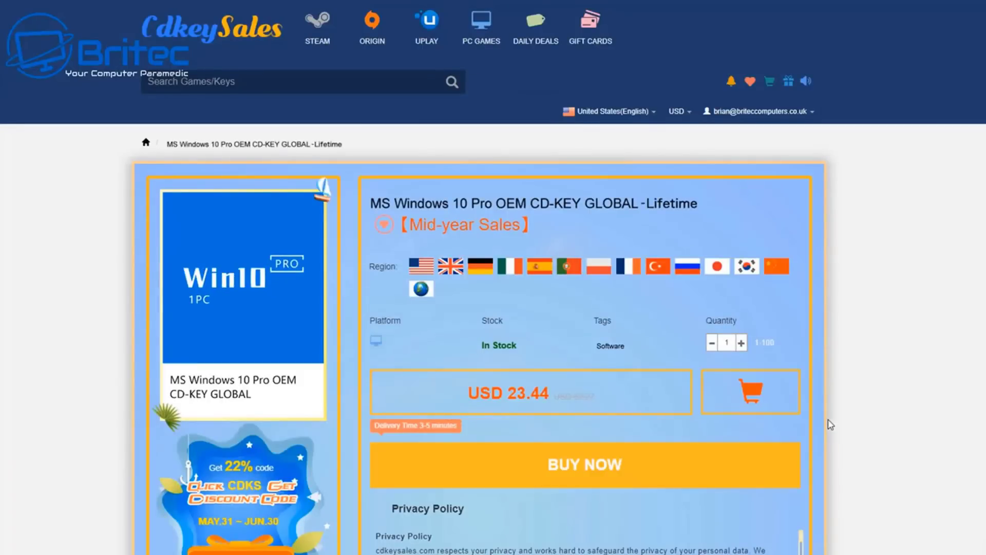
{"action": "scroll", "coordinate": [771, 424], "scroll_direction": "down", "scroll_amount": 1}
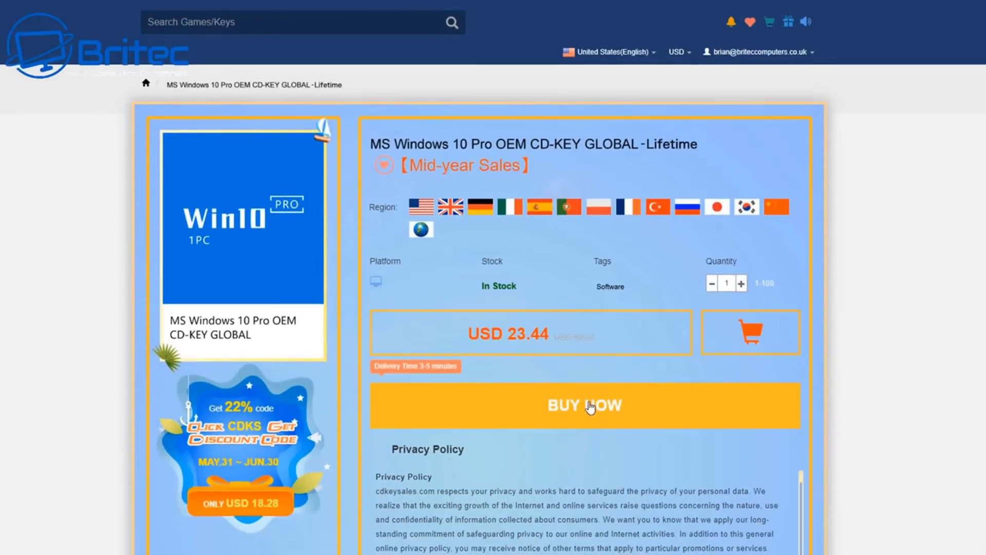
{"action": "left_click", "coordinate": [588, 406]}
{"action": "left_click", "coordinate": [257, 396]}
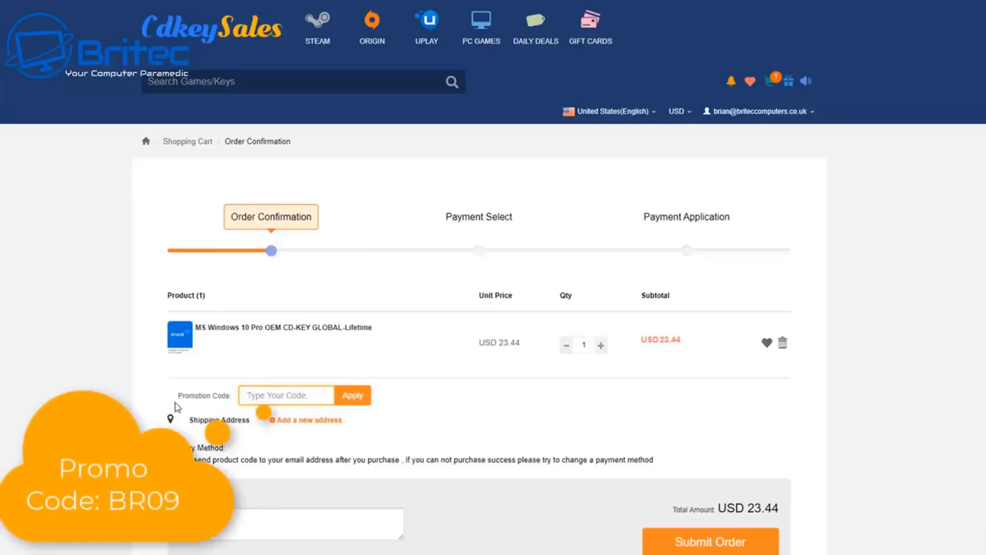
{"action": "type", "text": "BR09"}
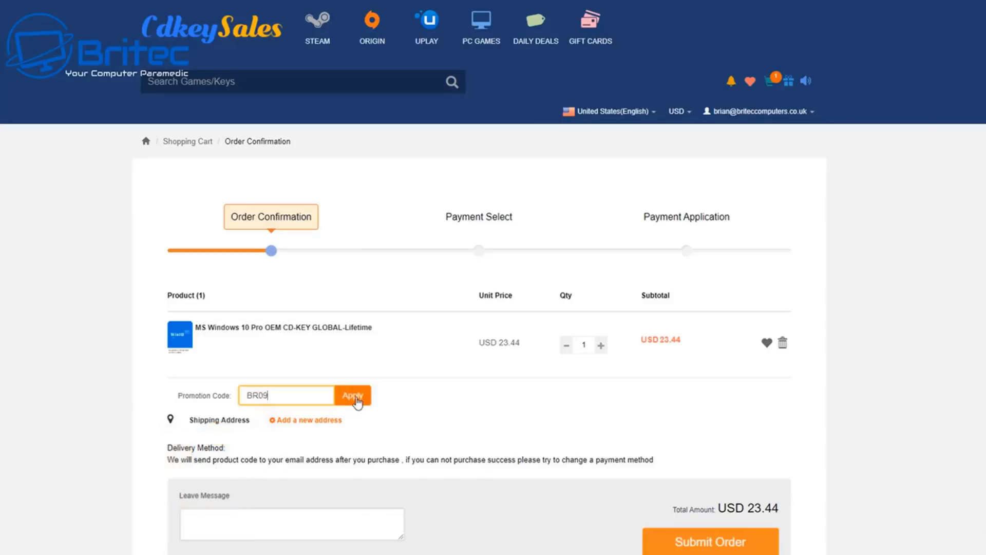
{"action": "left_click", "coordinate": [358, 401]}
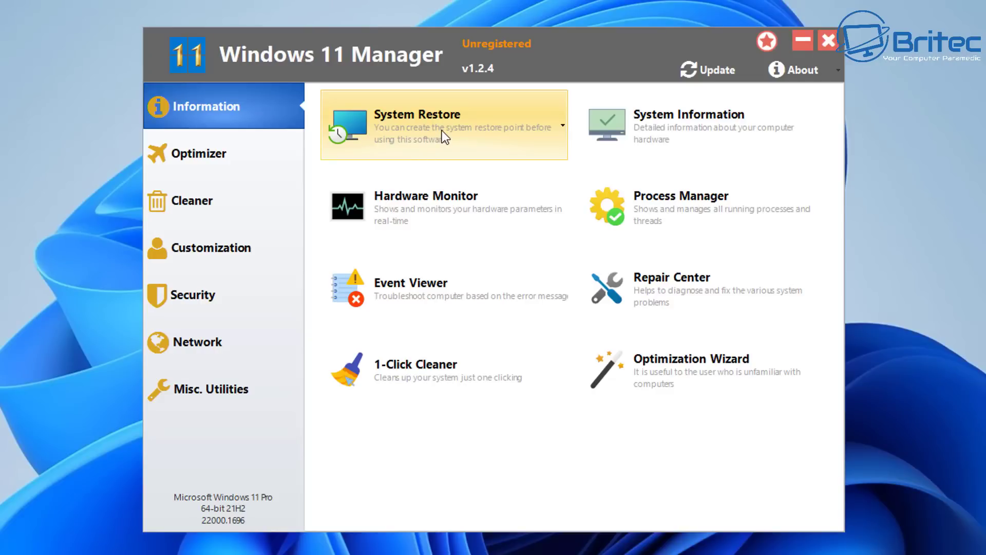
{"action": "left_click", "coordinate": [442, 132]}
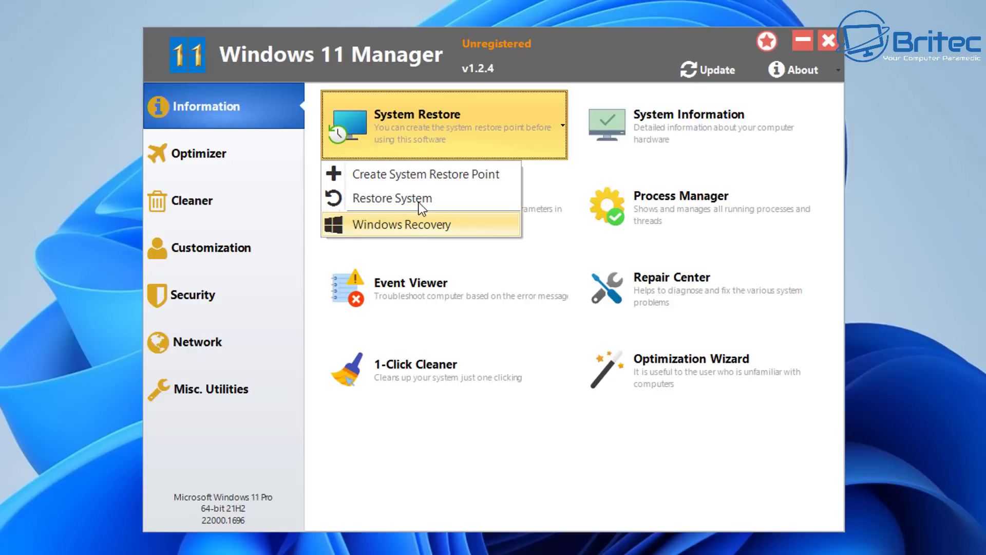
- Dismiss the restore options and view System Information's Mainboard, BIOS, Installed Codecs and Network pages
{"action": "left_click", "coordinate": [648, 133]}
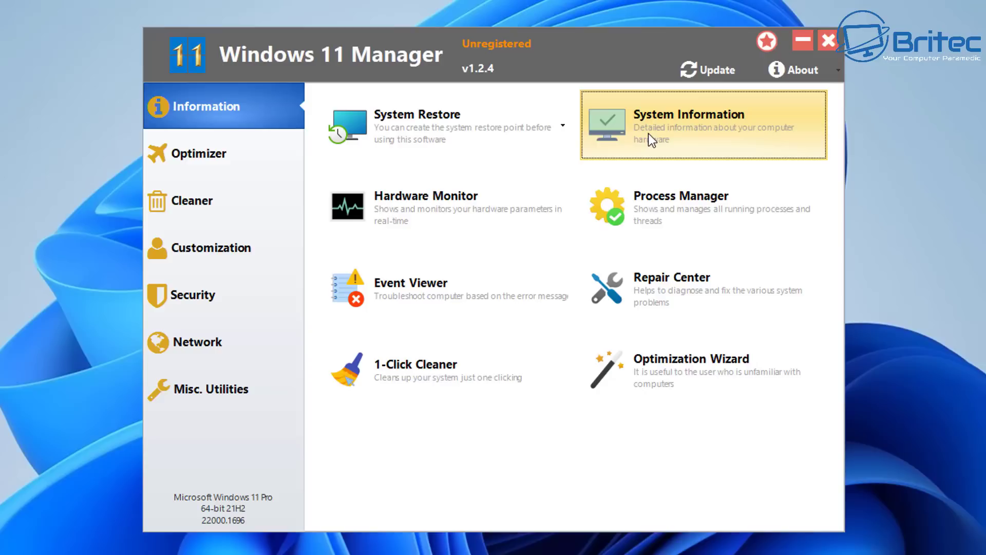
{"action": "left_click", "coordinate": [662, 131]}
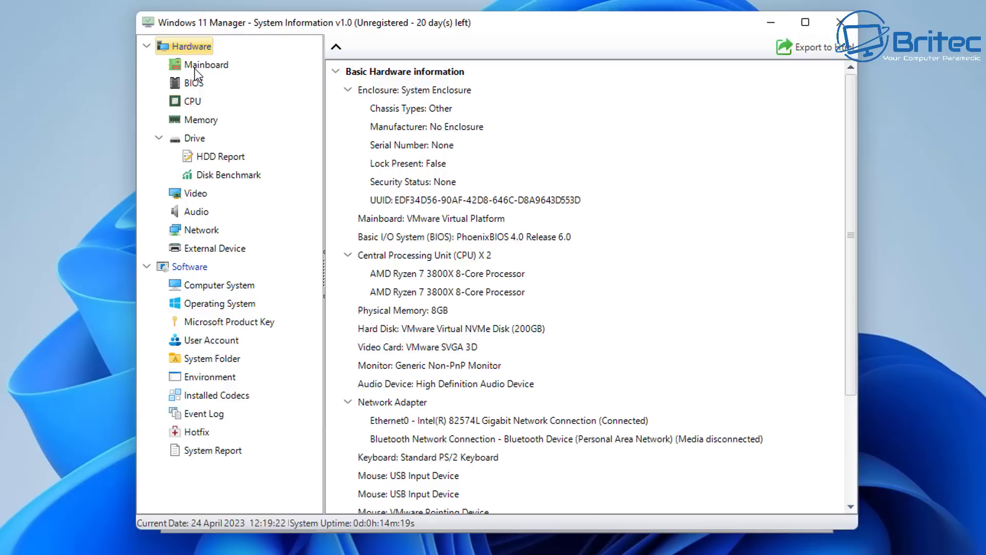
{"action": "left_click", "coordinate": [194, 68]}
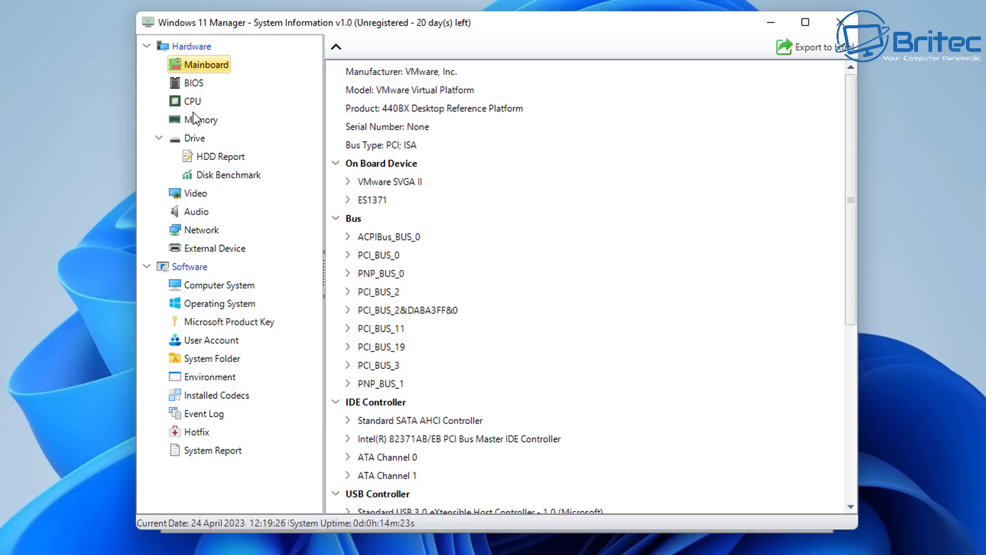
{"action": "left_click", "coordinate": [196, 82]}
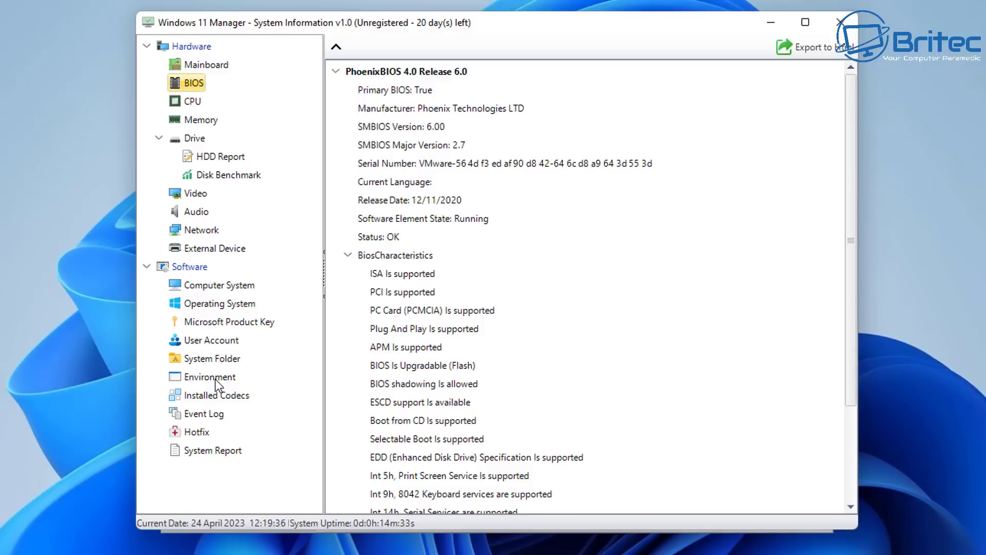
{"action": "left_click", "coordinate": [214, 397]}
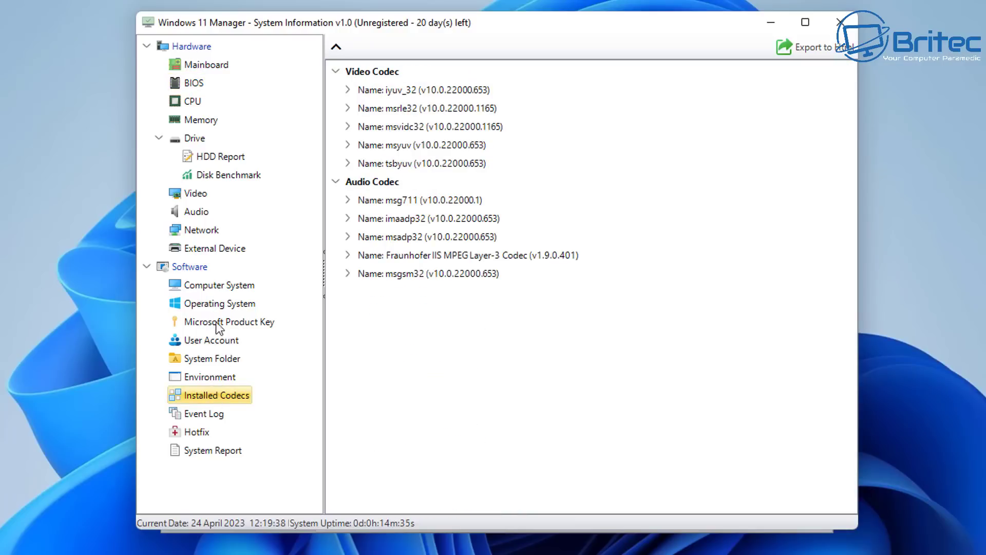
{"action": "left_click", "coordinate": [203, 230]}
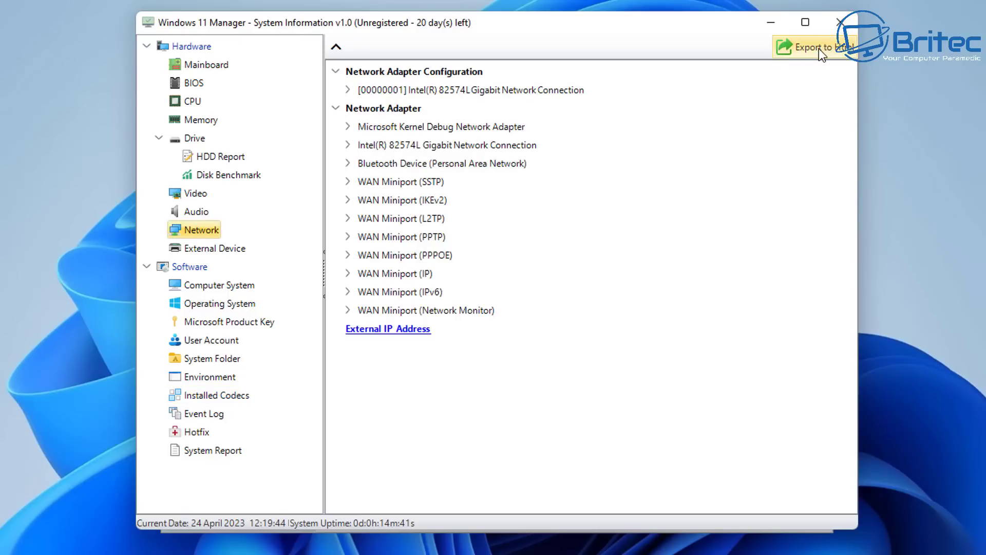
{"action": "left_click", "coordinate": [846, 28]}
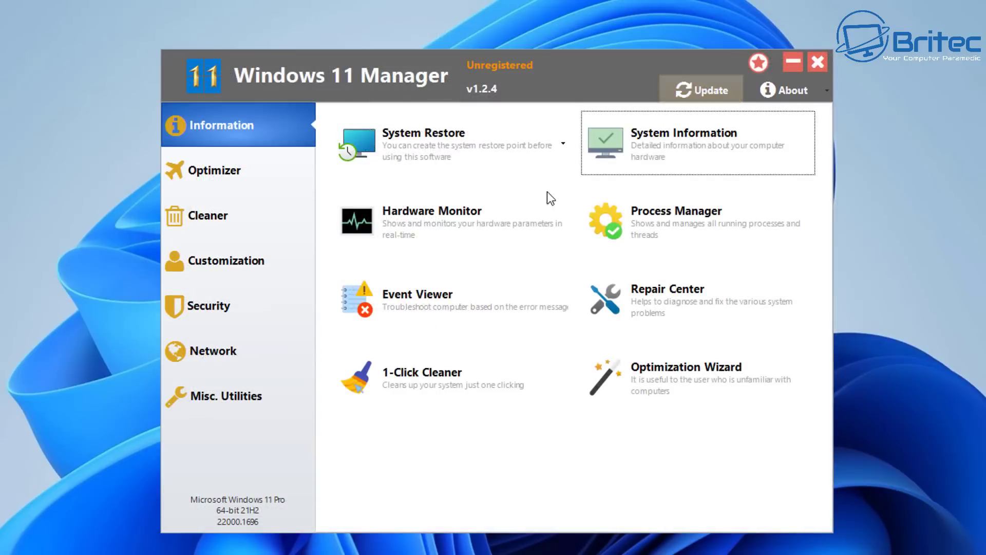
{"action": "left_click", "coordinate": [433, 219]}
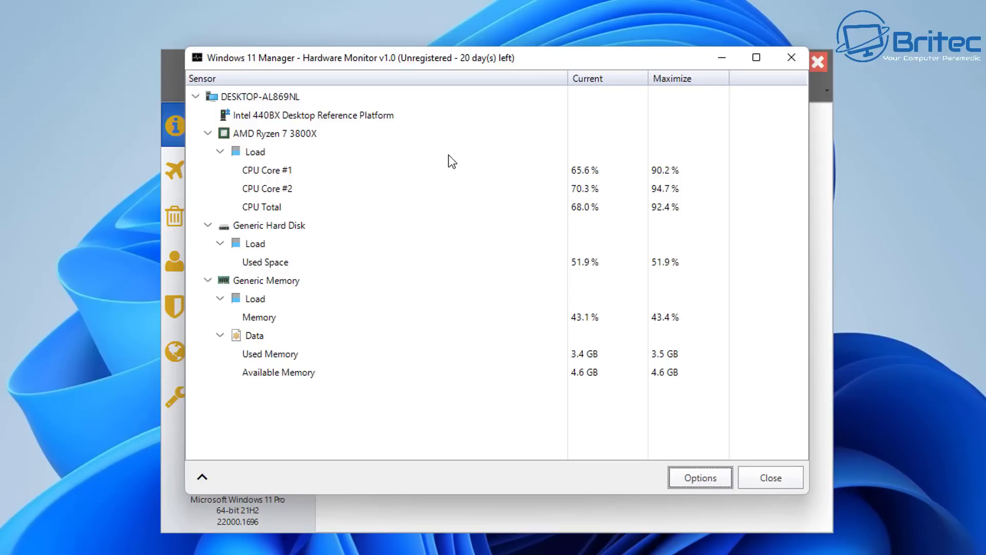
{"action": "left_click", "coordinate": [698, 481]}
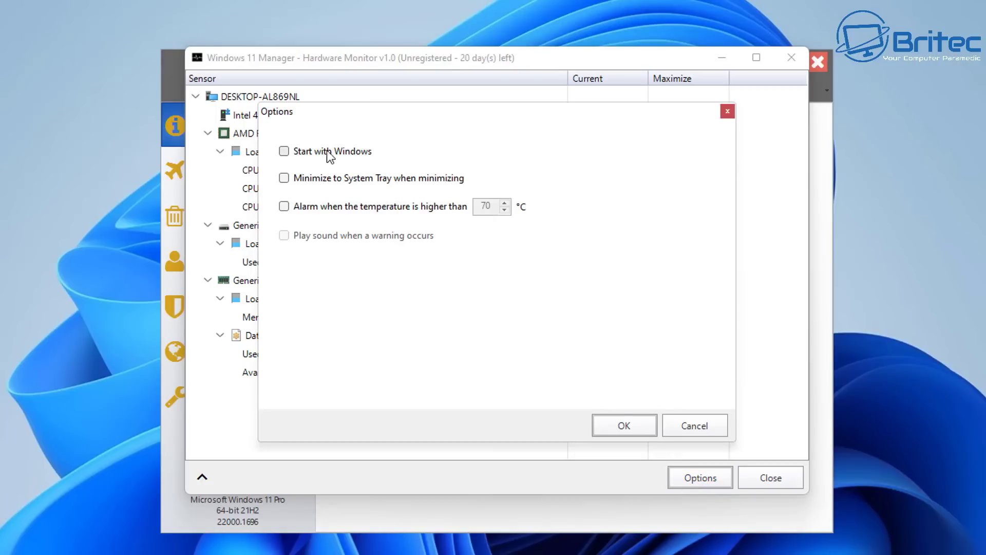
{"action": "left_click", "coordinate": [727, 113]}
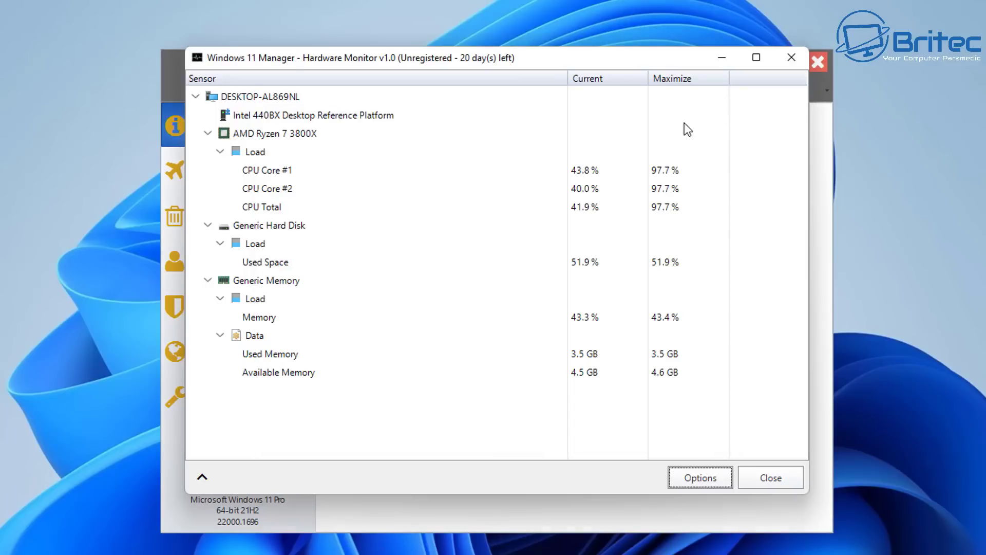
{"action": "left_click", "coordinate": [792, 57]}
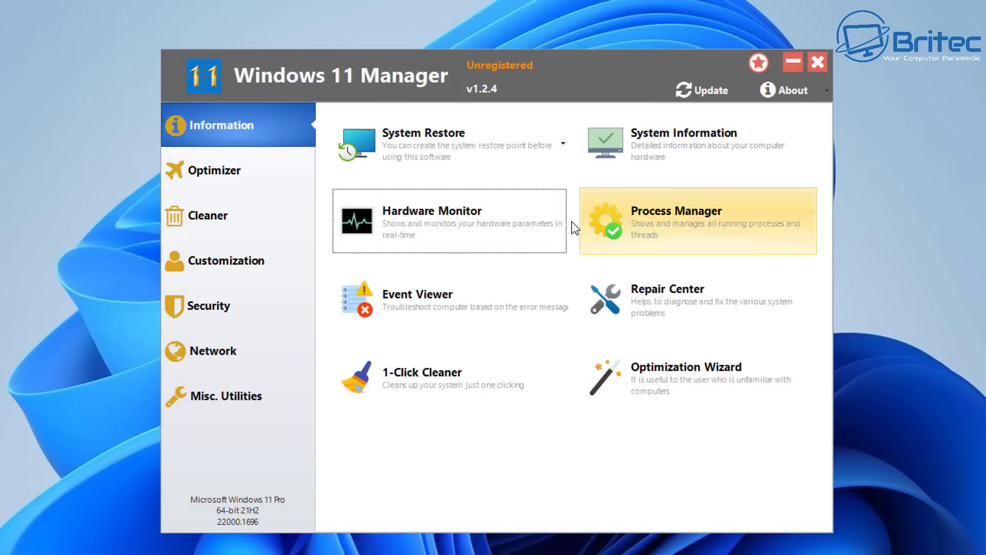
{"action": "left_click", "coordinate": [649, 216]}
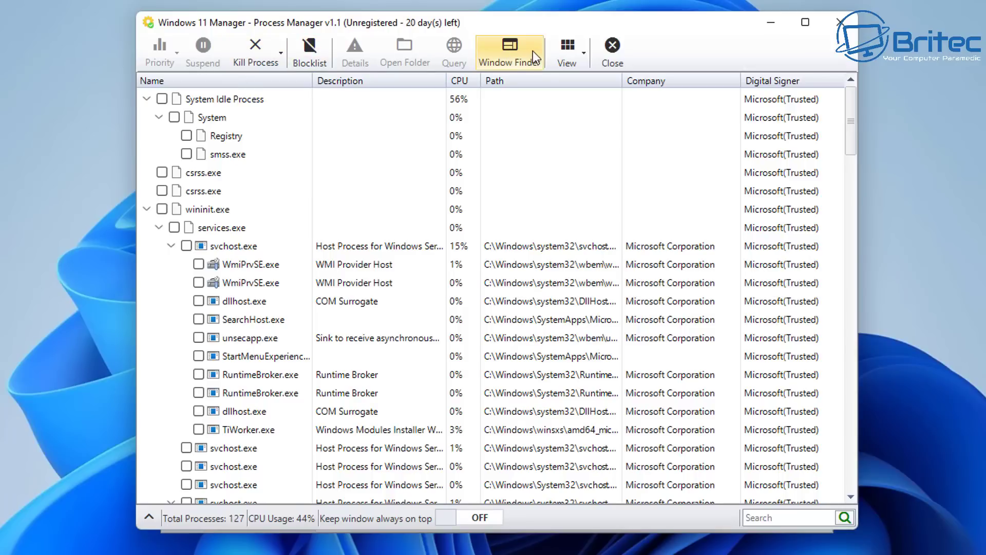
{"action": "left_click", "coordinate": [583, 53]}
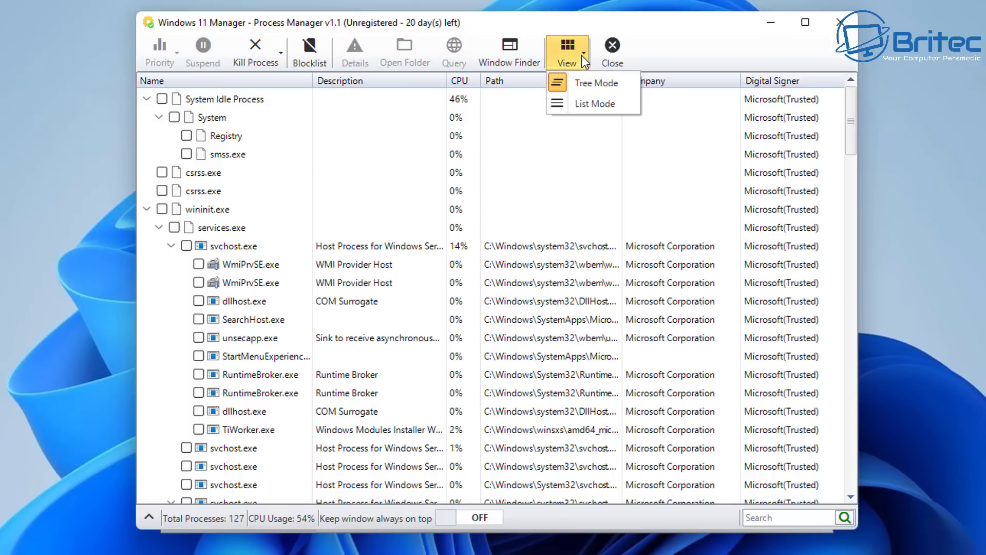
{"action": "left_click", "coordinate": [667, 55]}
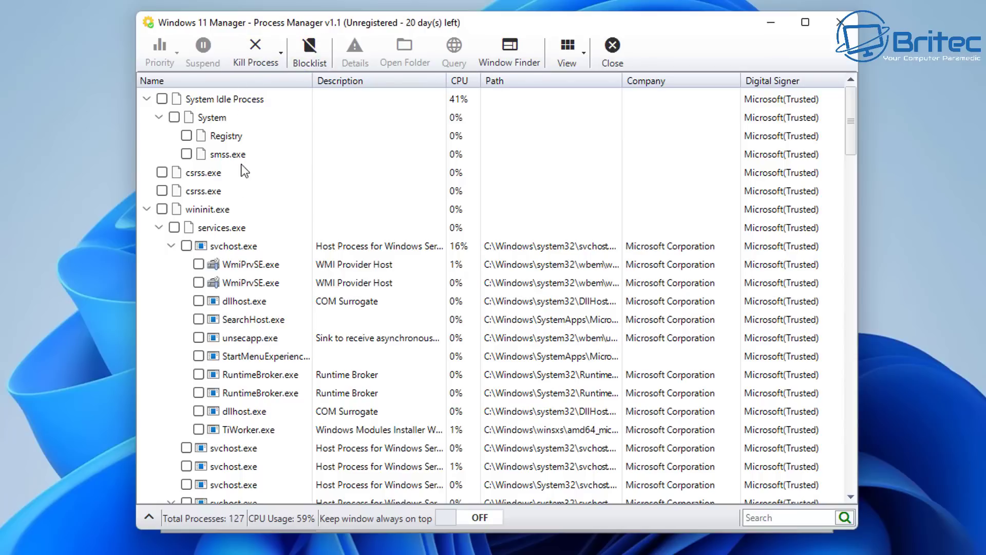
{"action": "left_click", "coordinate": [205, 209]}
{"action": "right_click", "coordinate": [207, 211]}
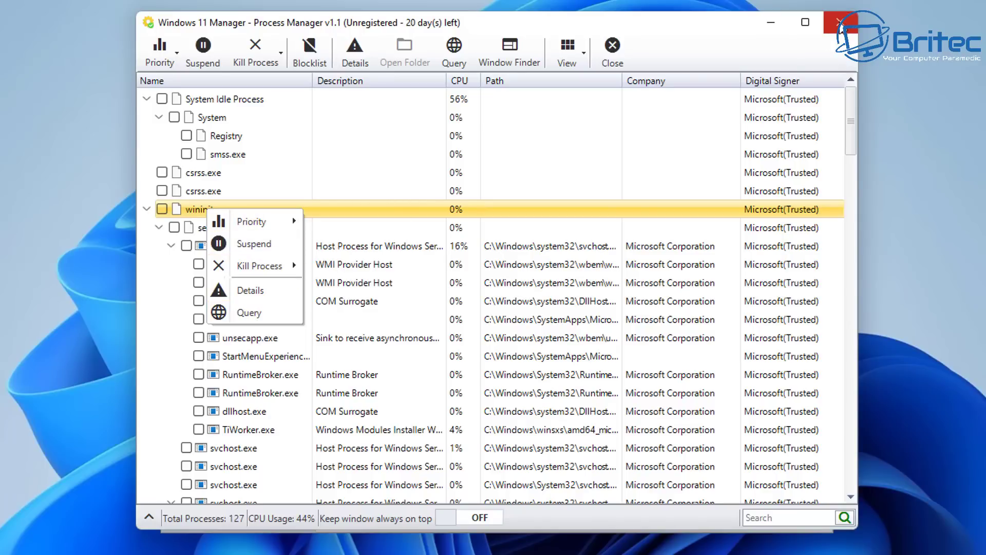
{"action": "left_click", "coordinate": [841, 22]}
- Close the process manager, open the Event Log Viewer, and expand then collapse the 7023 error
{"action": "left_click", "coordinate": [840, 23]}
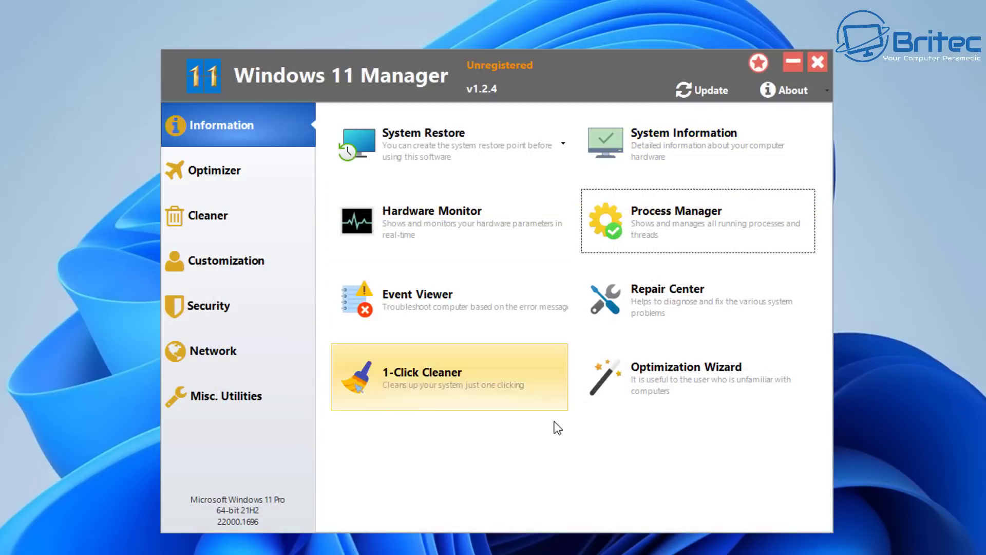
{"action": "left_click", "coordinate": [422, 306]}
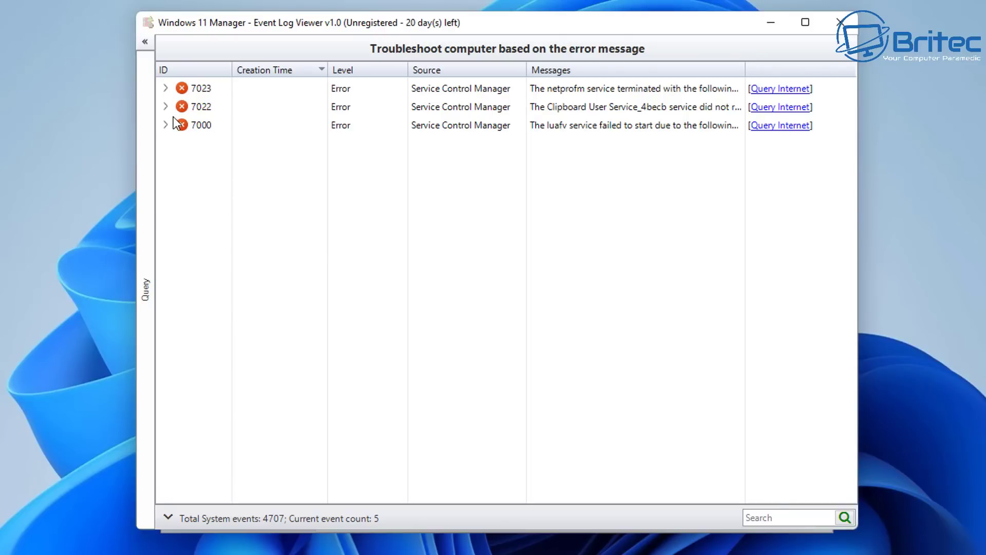
{"action": "left_click", "coordinate": [165, 88]}
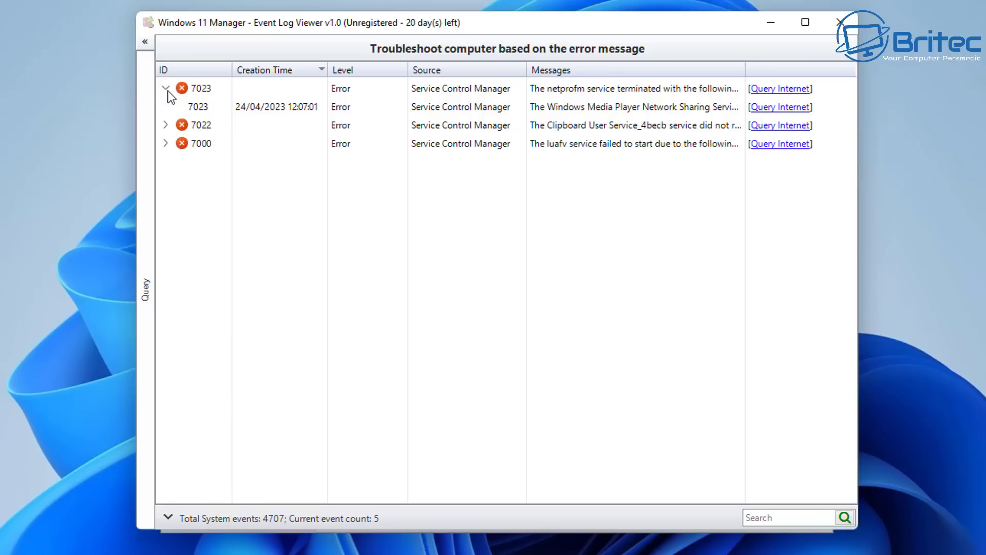
{"action": "left_click", "coordinate": [166, 88]}
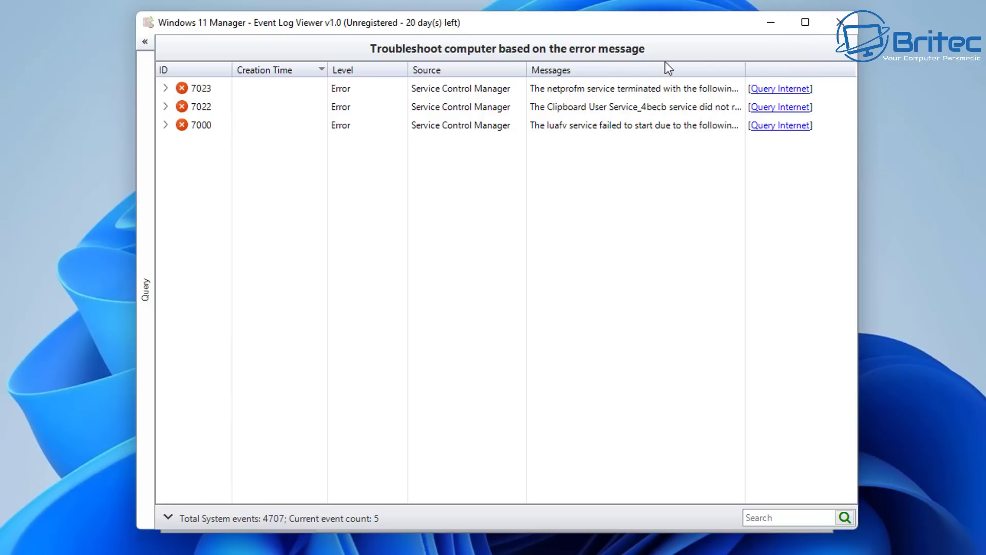
- Open the Repair Center and try the Windows File Protection scan, closing the blocked command prompt
{"action": "left_click", "coordinate": [841, 22]}
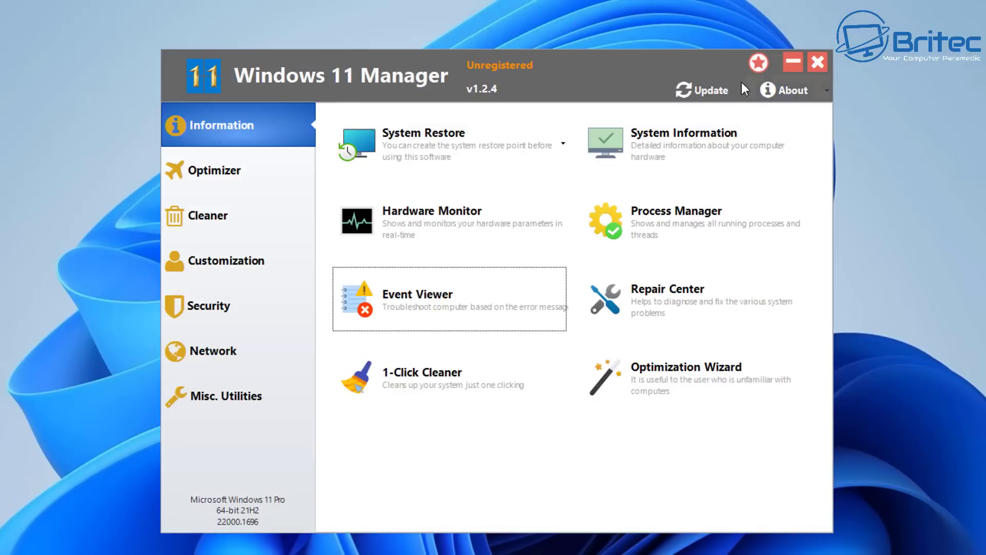
{"action": "left_click", "coordinate": [658, 312]}
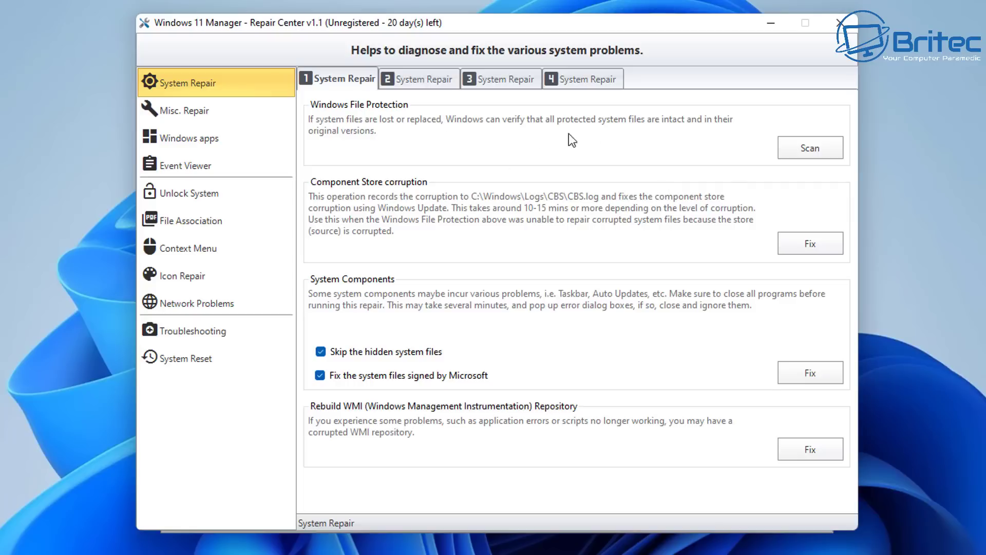
{"action": "left_click", "coordinate": [812, 148]}
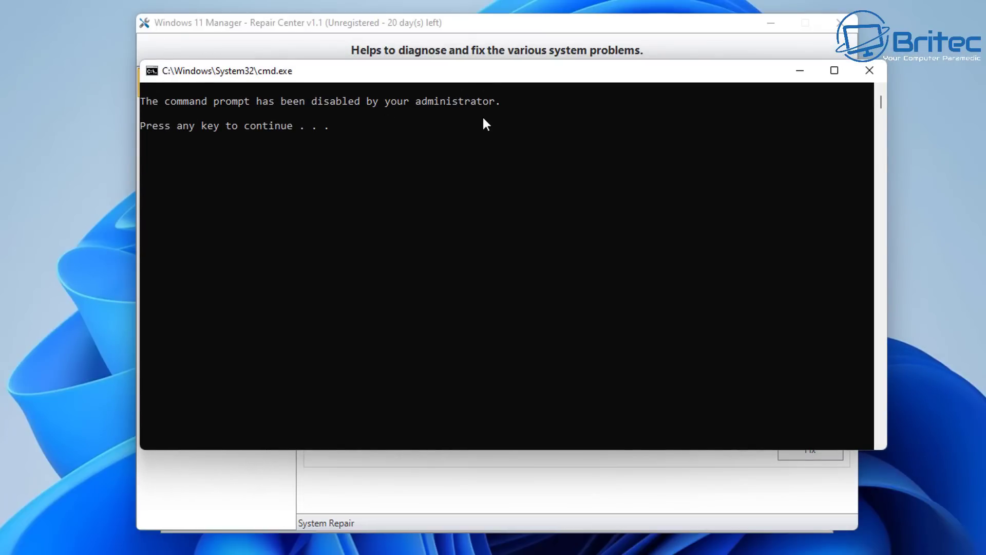
{"action": "left_click", "coordinate": [866, 69]}
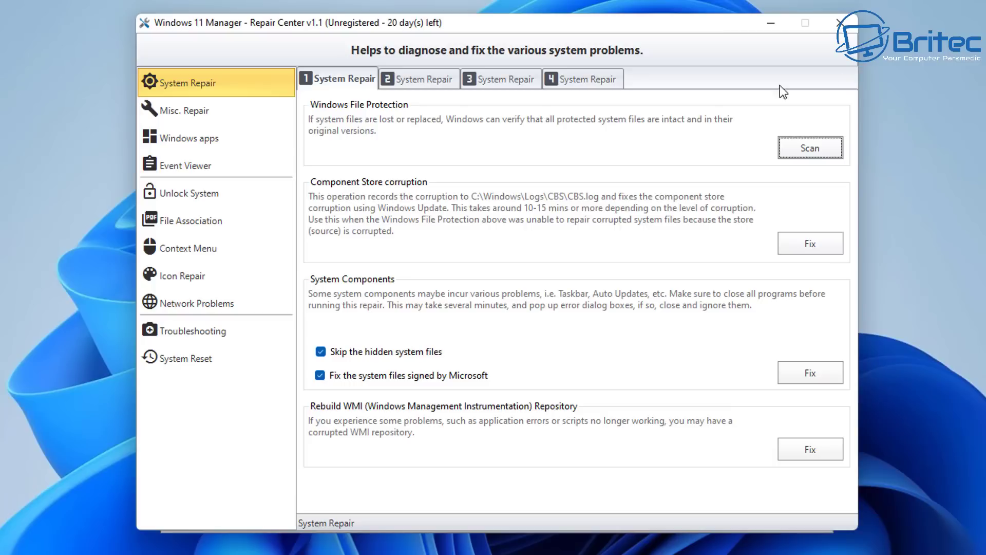
- Page through System Repair pages 2, 3 and 4 to the Recycle Bin, NumLock and environment-variable fixes
{"action": "left_click", "coordinate": [414, 82]}
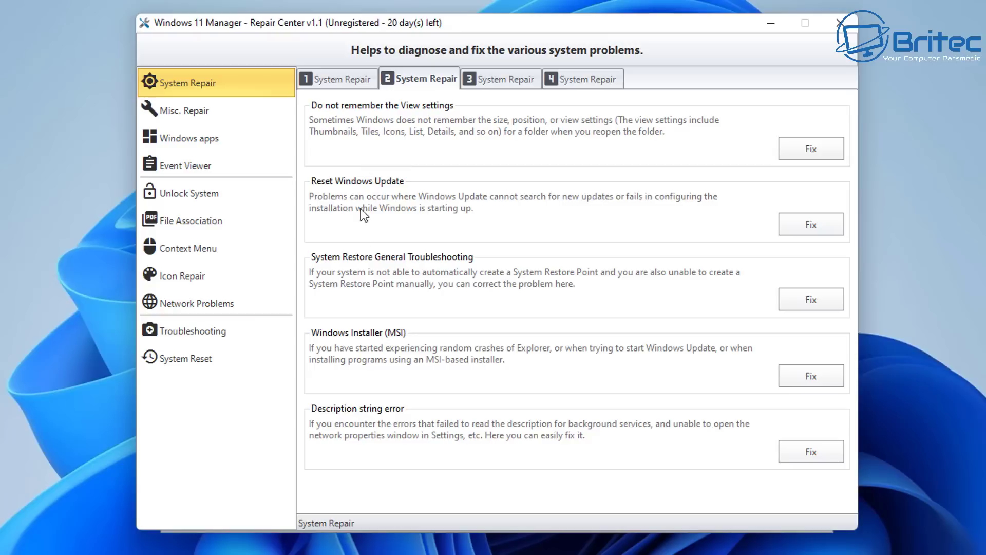
{"action": "left_click", "coordinate": [485, 87]}
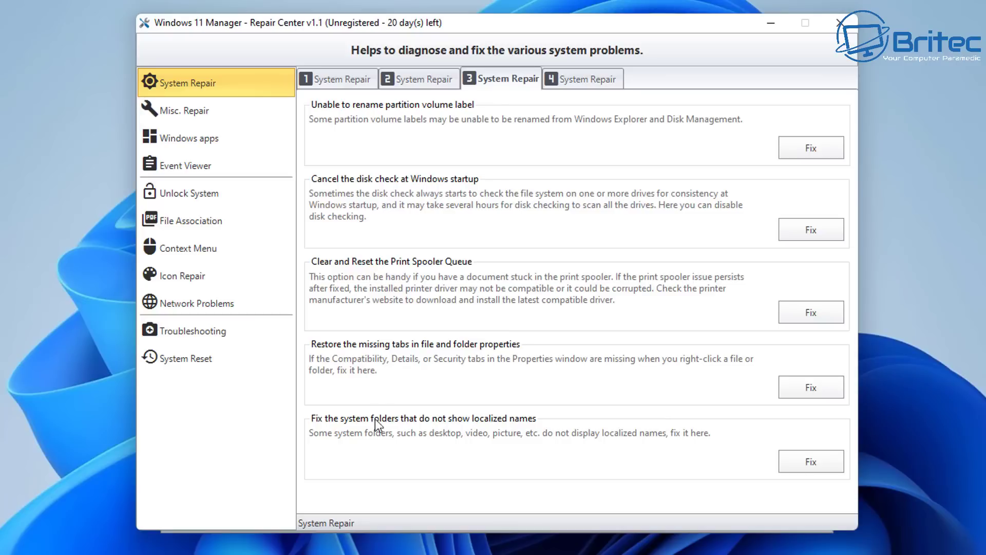
{"action": "left_click", "coordinate": [580, 83]}
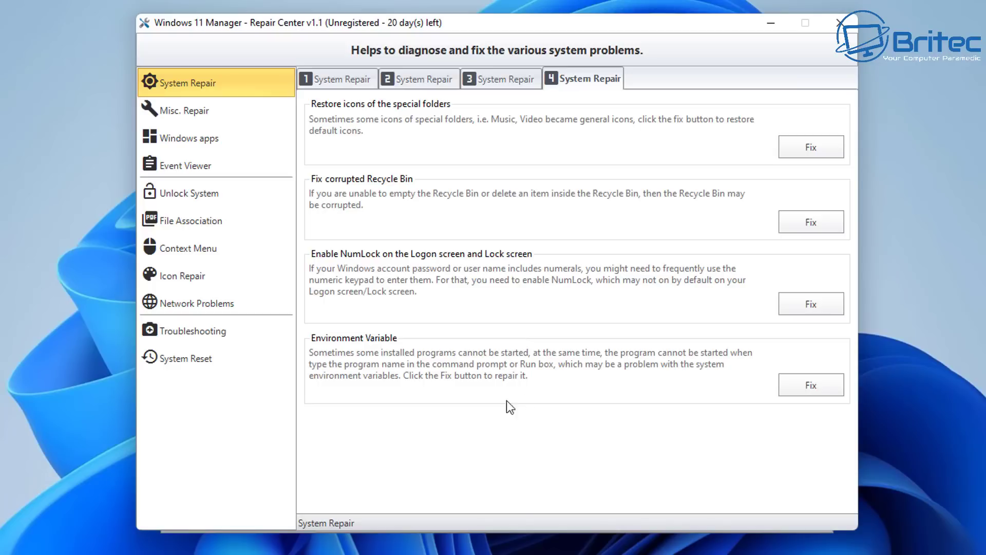
- Under Windows apps repairs, re-register the Windows Store and dismiss the PowerShell output
{"action": "left_click", "coordinate": [190, 115]}
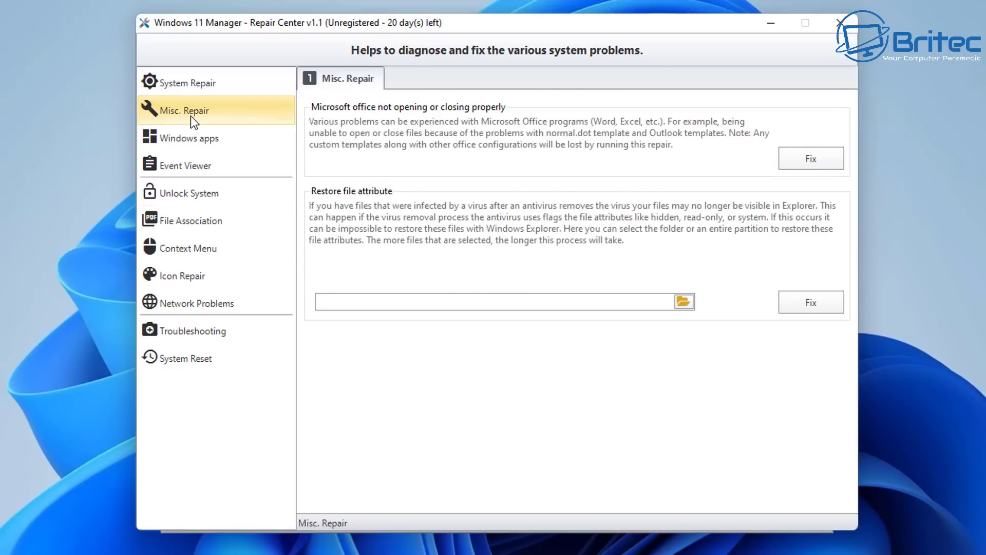
{"action": "left_click", "coordinate": [189, 142]}
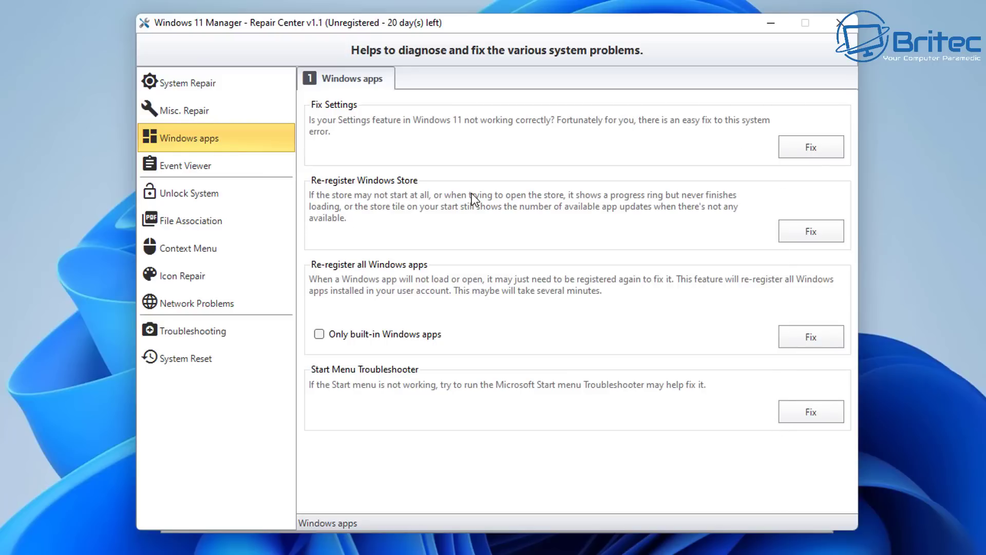
{"action": "left_click", "coordinate": [816, 232]}
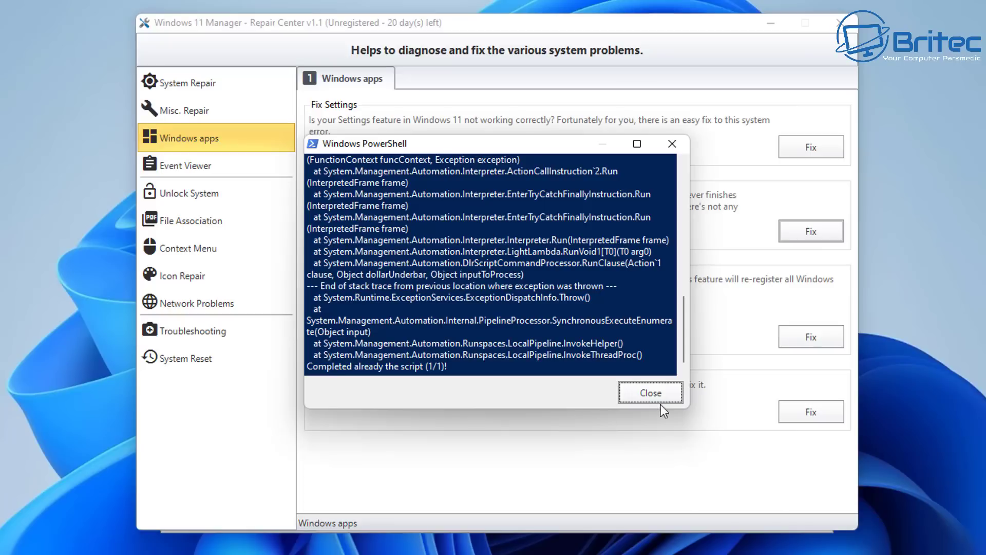
{"action": "left_click", "coordinate": [649, 392]}
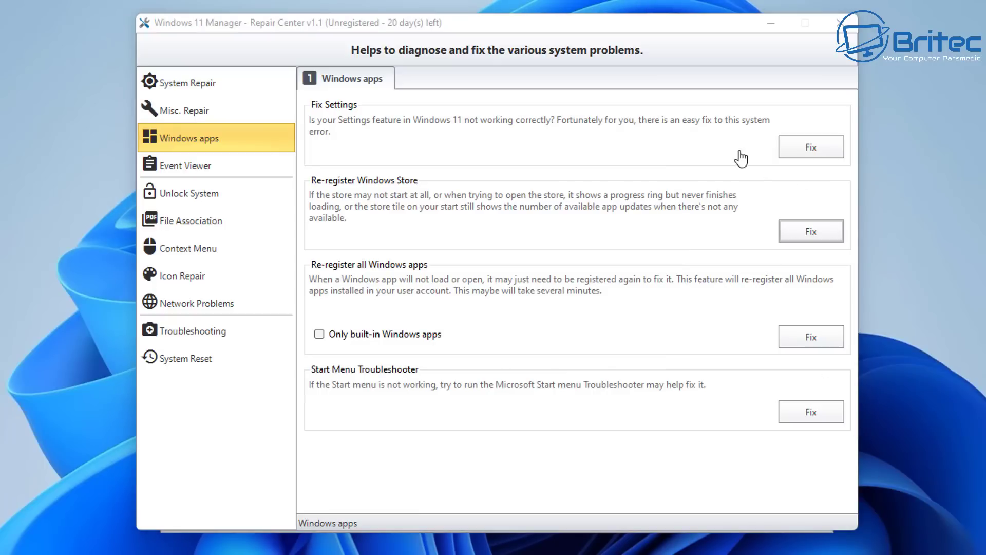
- Run the Fix Settings repair, briefly check the event log viewer, and close the Repair Center
{"action": "left_click", "coordinate": [801, 150]}
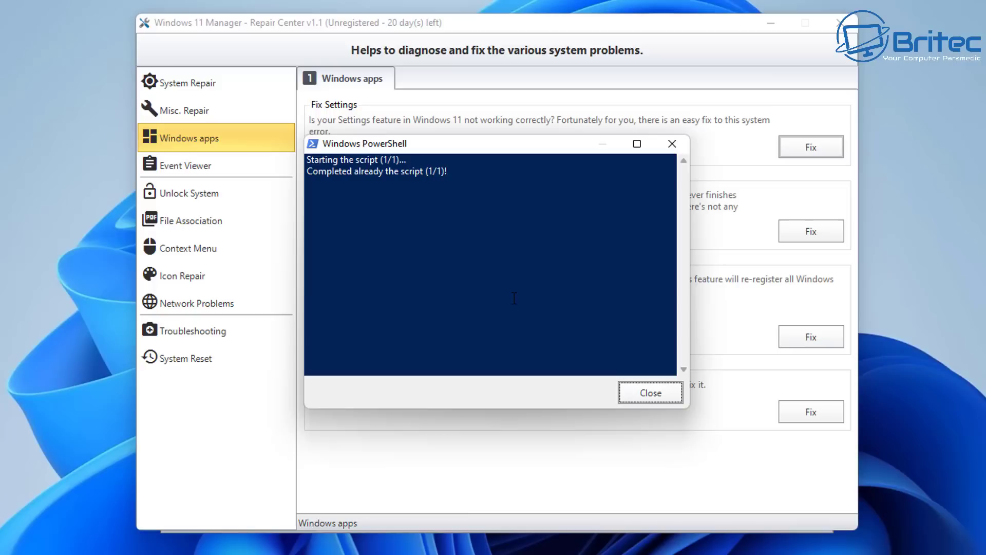
{"action": "left_click", "coordinate": [654, 396]}
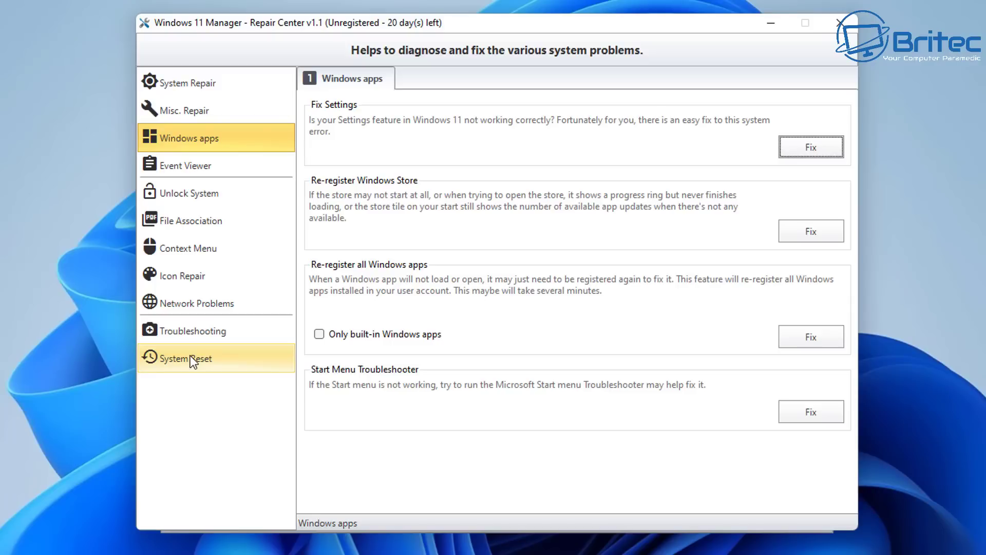
{"action": "left_click", "coordinate": [197, 177]}
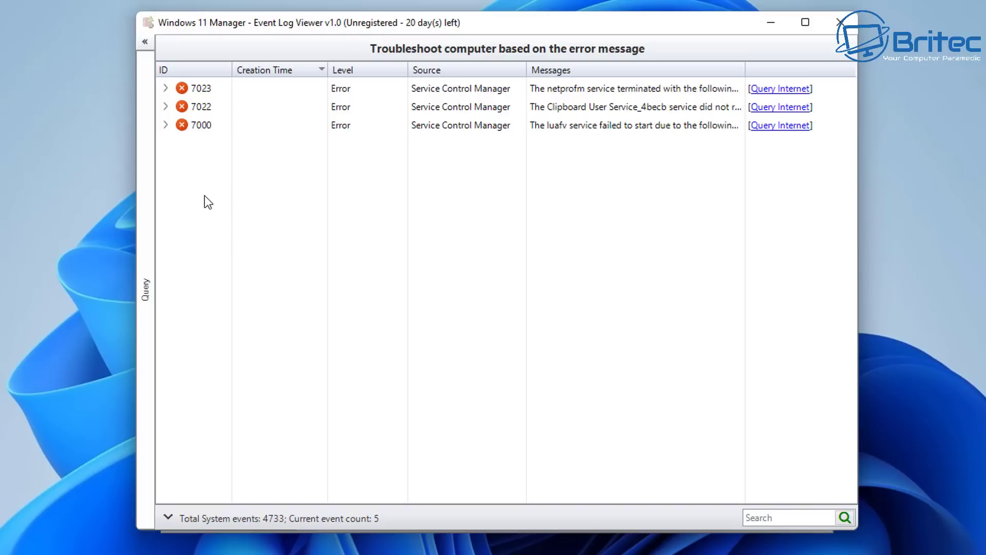
{"action": "left_click", "coordinate": [840, 23]}
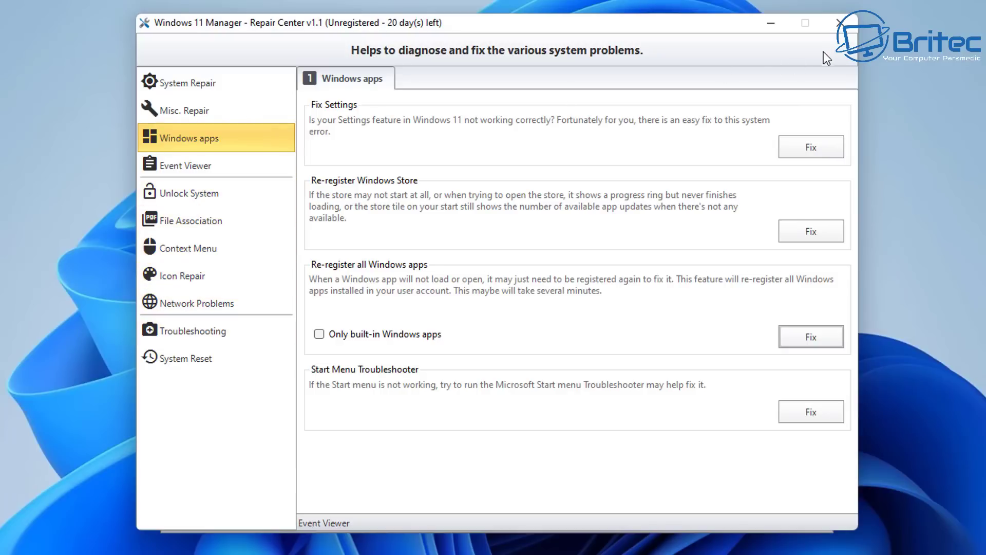
{"action": "left_click", "coordinate": [840, 23]}
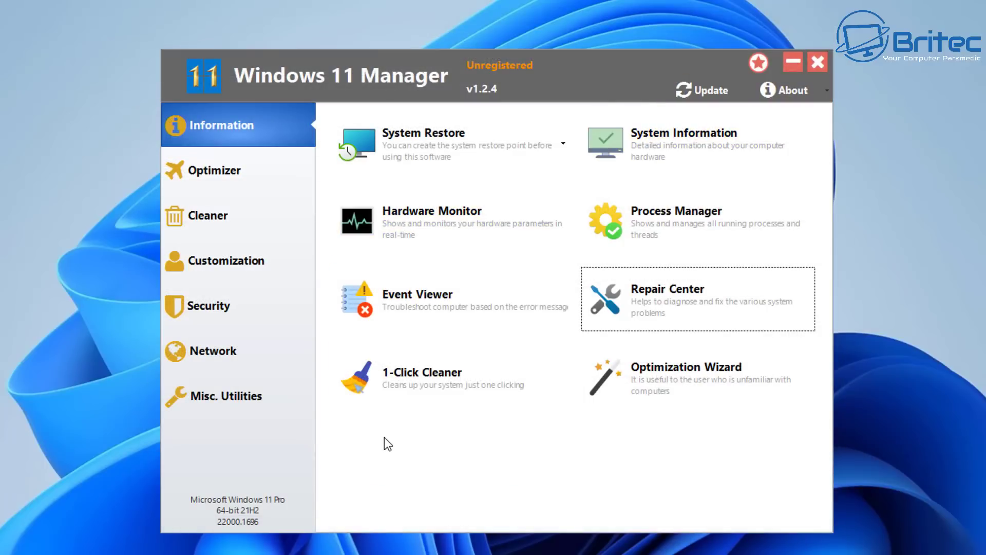
- Run the 1-Click Cleaner on its checked startup, task, service, junk-file and registry items
{"action": "left_click", "coordinate": [453, 388]}
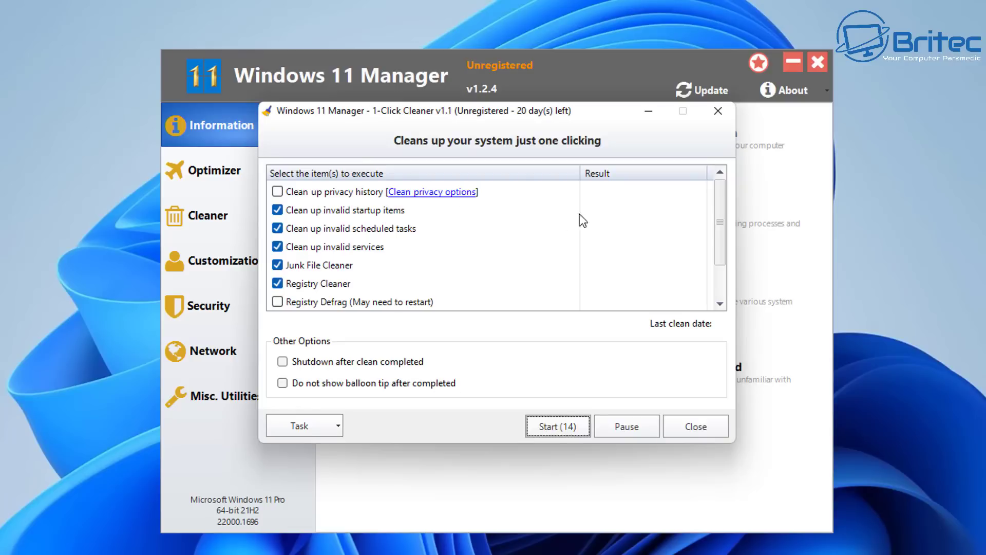
{"action": "scroll", "coordinate": [597, 231], "scroll_direction": "down", "scroll_amount": 1}
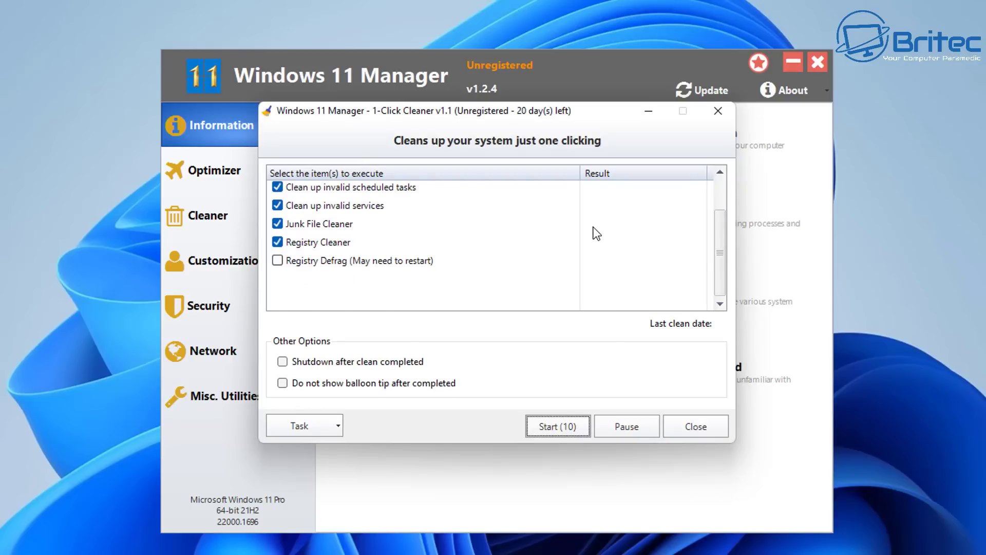
{"action": "scroll", "coordinate": [591, 231], "scroll_direction": "up", "scroll_amount": 1}
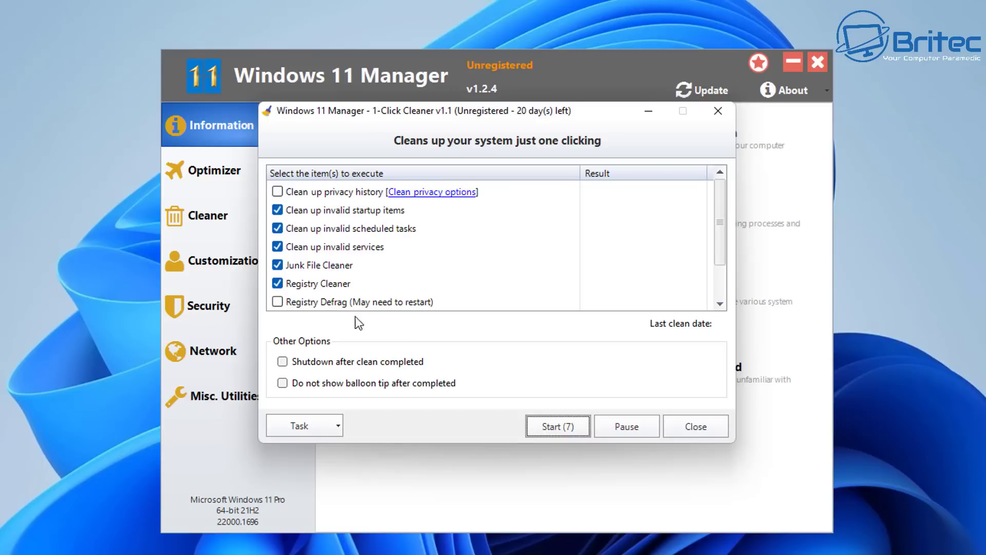
{"action": "left_click", "coordinate": [570, 430]}
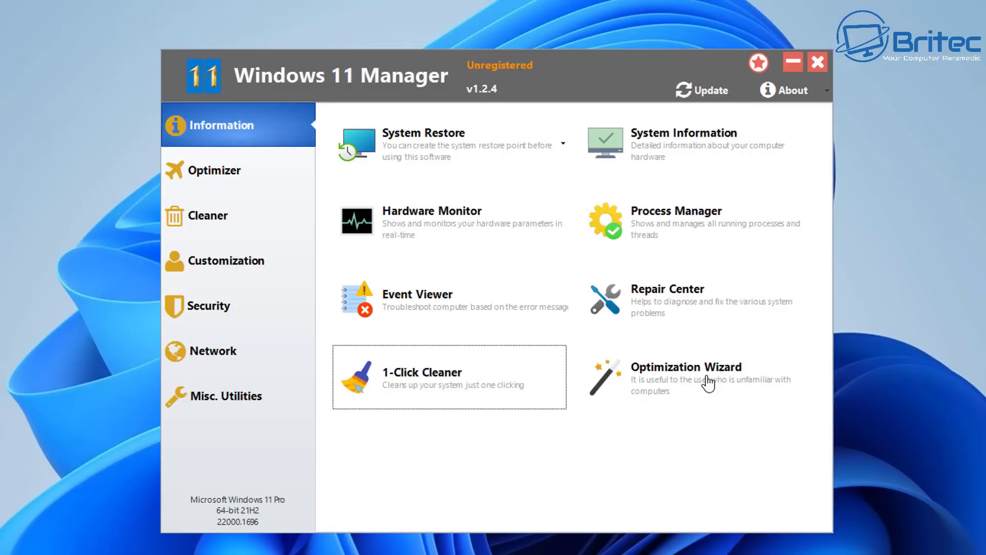
- Open the Optimization Wizard and launch Windows Update from its Windows Update step
{"action": "left_click", "coordinate": [691, 371]}
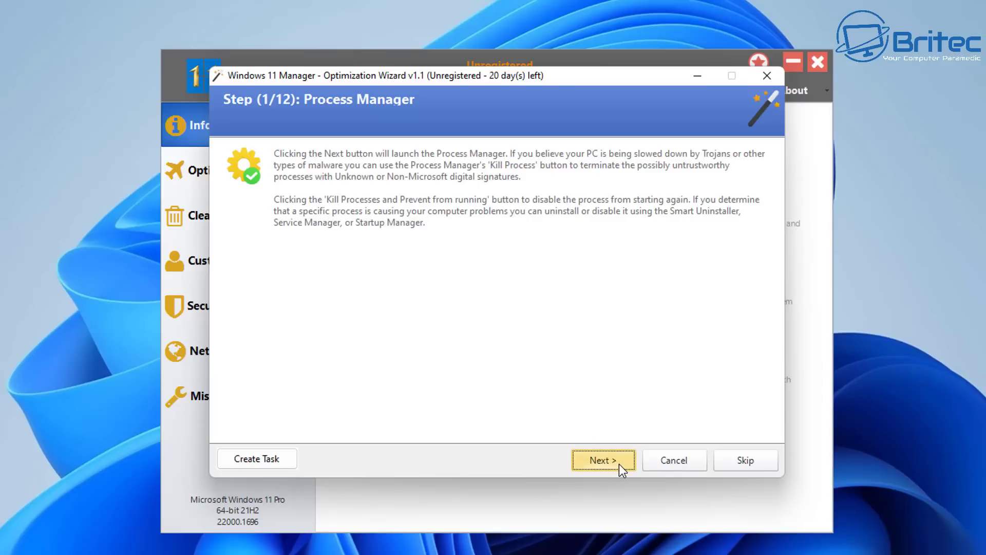
{"action": "left_click", "coordinate": [757, 464]}
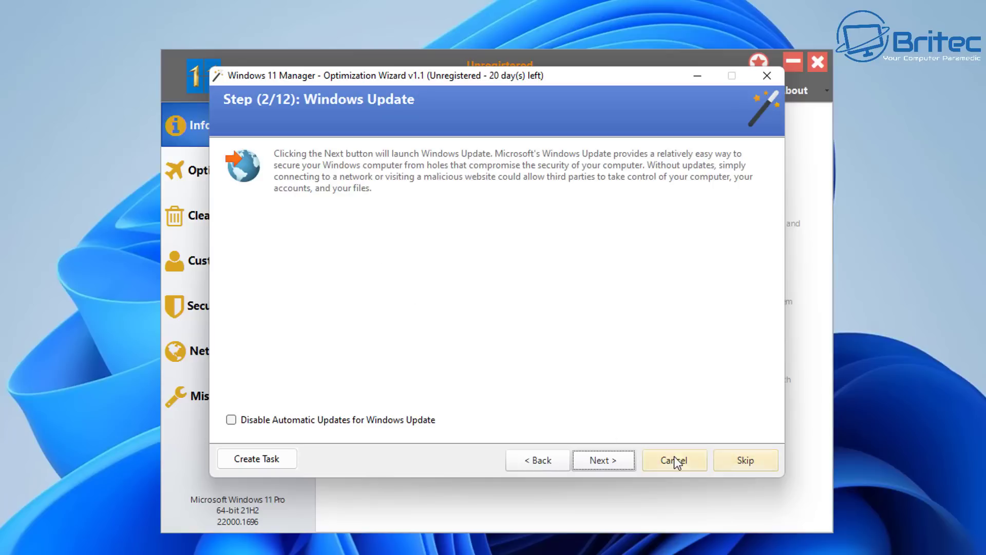
{"action": "left_click", "coordinate": [588, 459]}
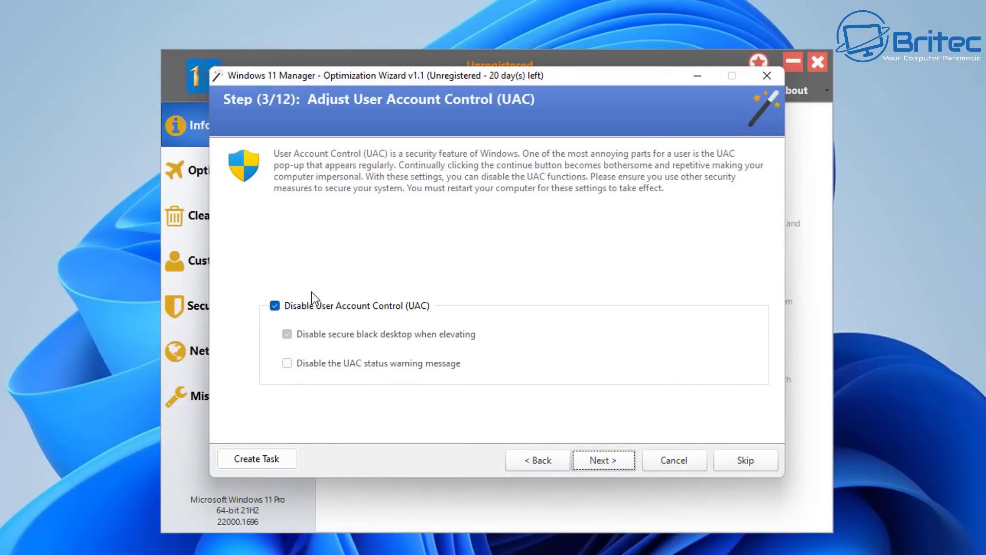
{"action": "left_click", "coordinate": [754, 462]}
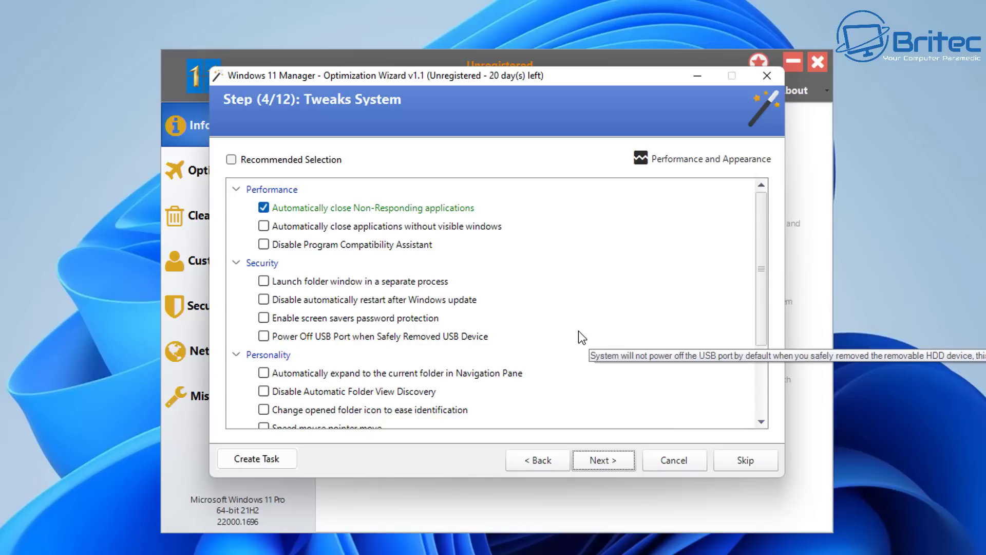
- Review the Tweaks System options, then skip the Optimize SSD and Smart Uninstaller steps
{"action": "scroll", "coordinate": [579, 332], "scroll_direction": "down", "scroll_amount": 2}
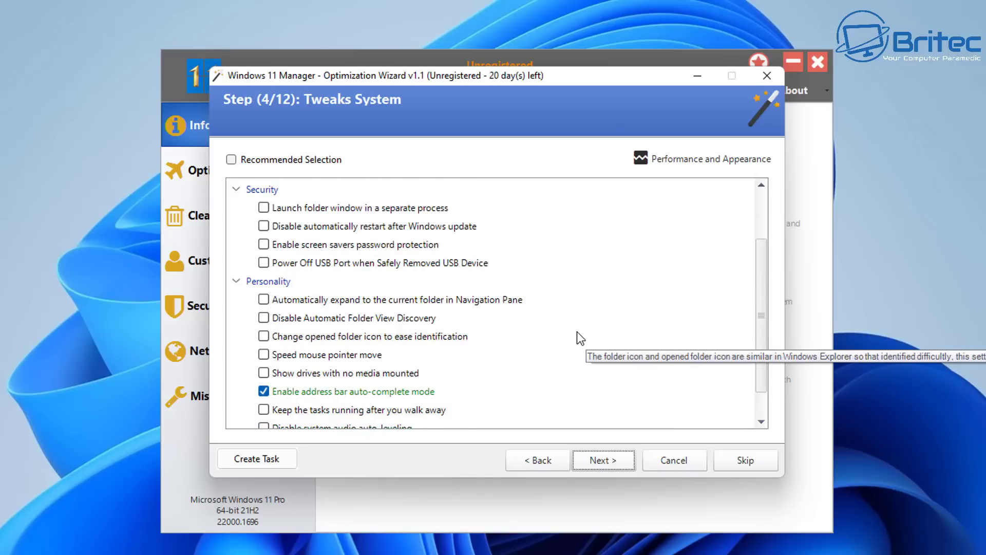
{"action": "scroll", "coordinate": [577, 333], "scroll_direction": "down", "scroll_amount": 1}
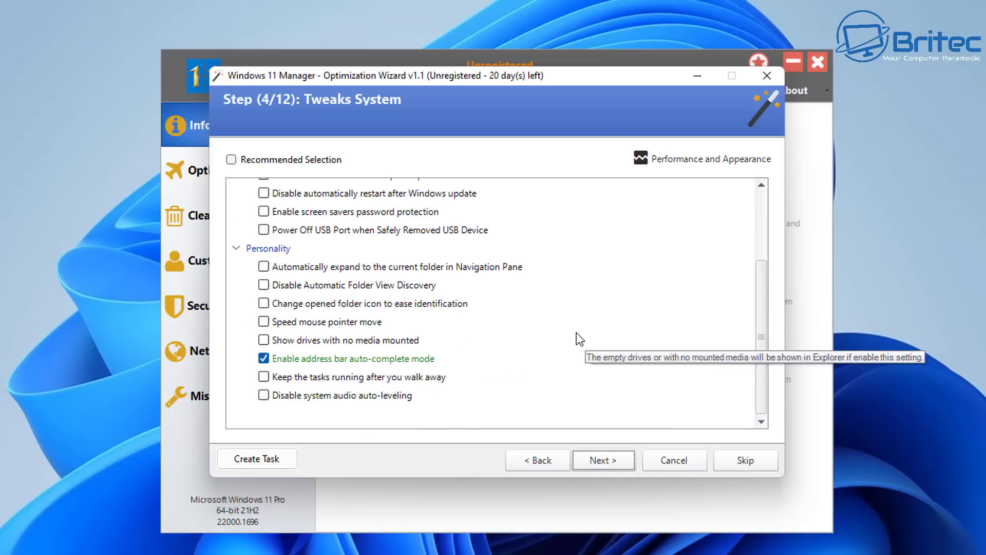
{"action": "scroll", "coordinate": [576, 333], "scroll_direction": "up", "scroll_amount": 2}
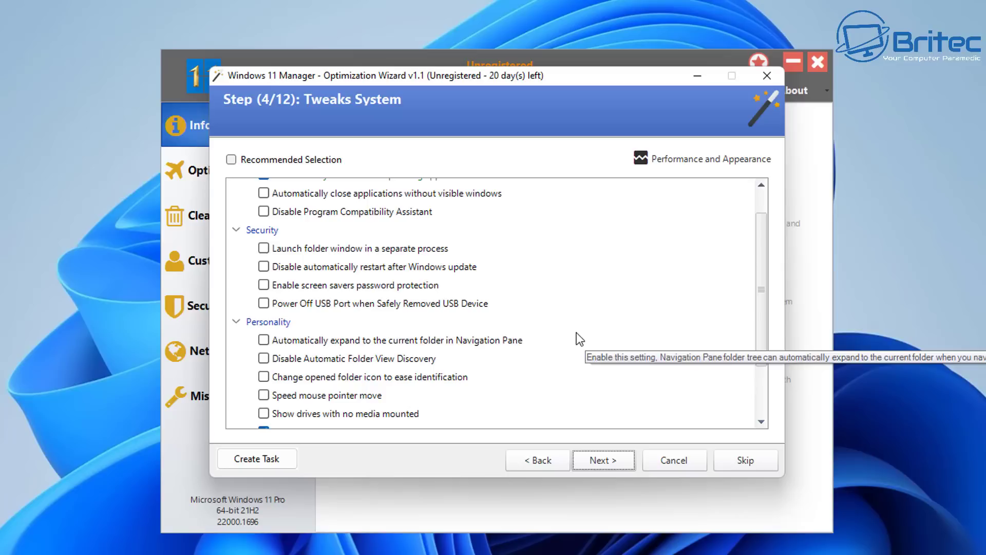
{"action": "left_click", "coordinate": [746, 461]}
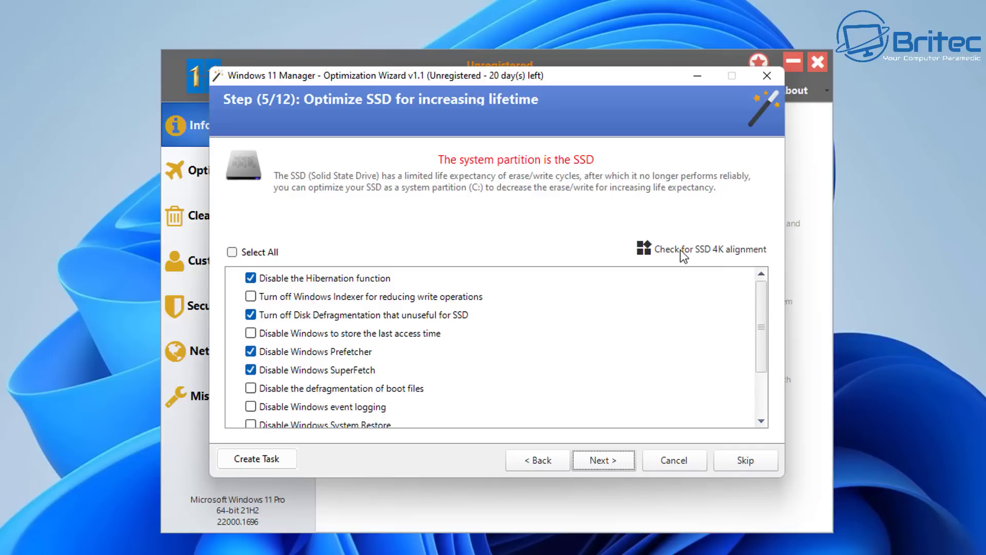
{"action": "scroll", "coordinate": [703, 385], "scroll_direction": "down", "scroll_amount": 2}
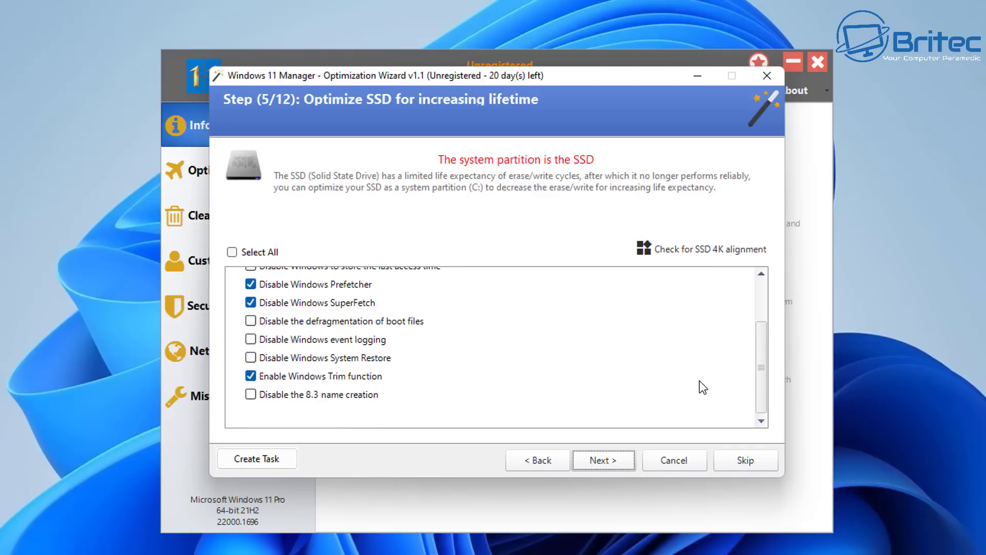
{"action": "left_click", "coordinate": [740, 461]}
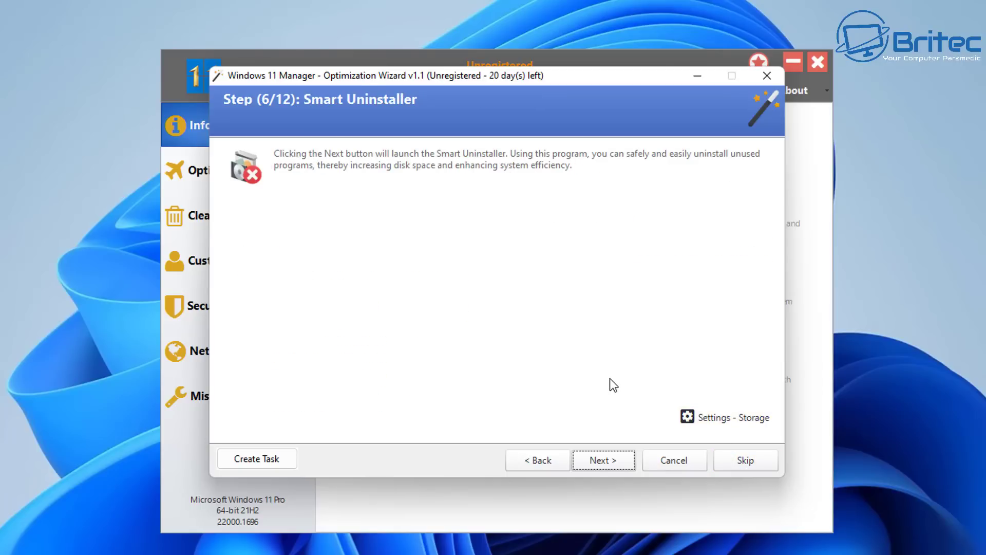
{"action": "left_click", "coordinate": [745, 458]}
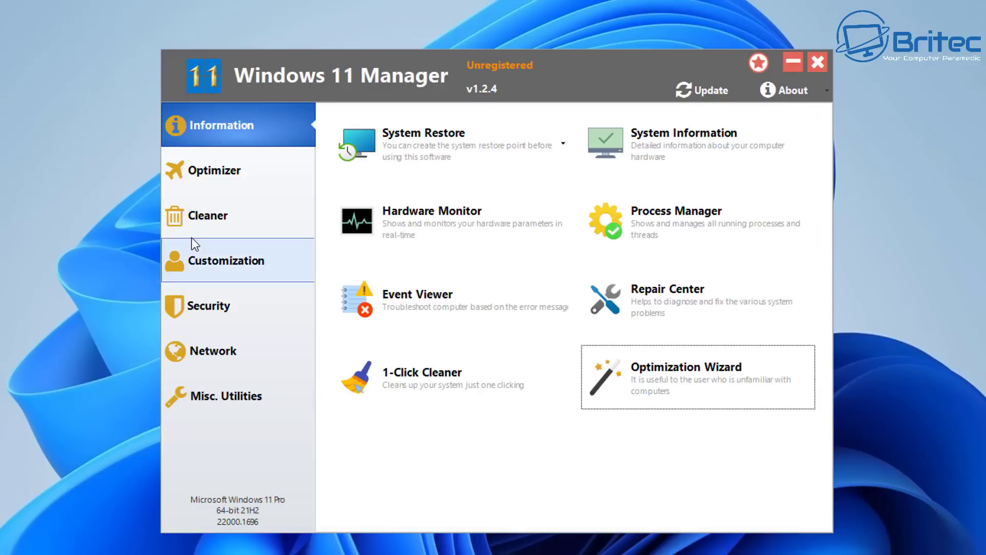
- Browse System Speed's Startup and Shutdown tabs unsaved, then view the Startup Manager's six entries
{"action": "left_click", "coordinate": [210, 168]}
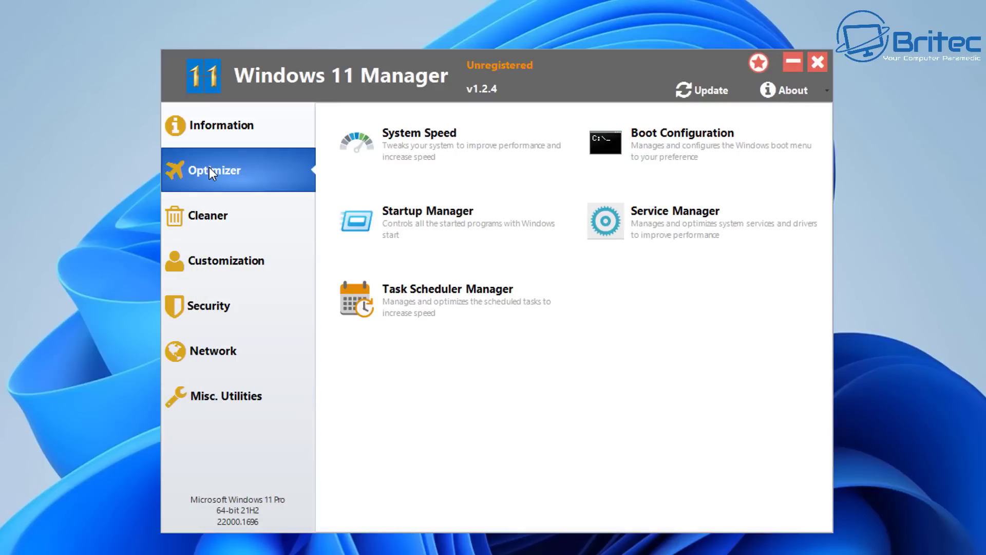
{"action": "left_click", "coordinate": [429, 150]}
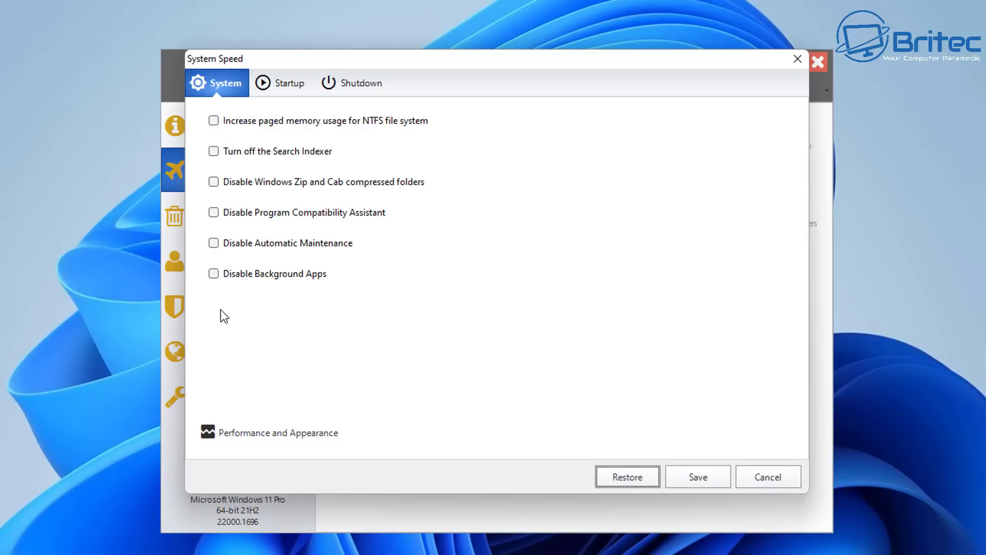
{"action": "left_click", "coordinate": [285, 84]}
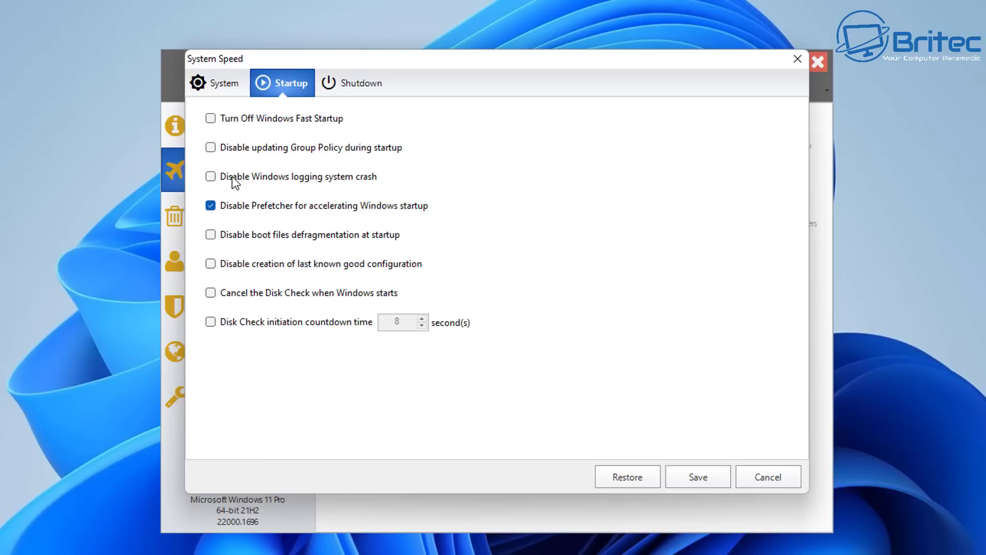
{"action": "left_click", "coordinate": [333, 85]}
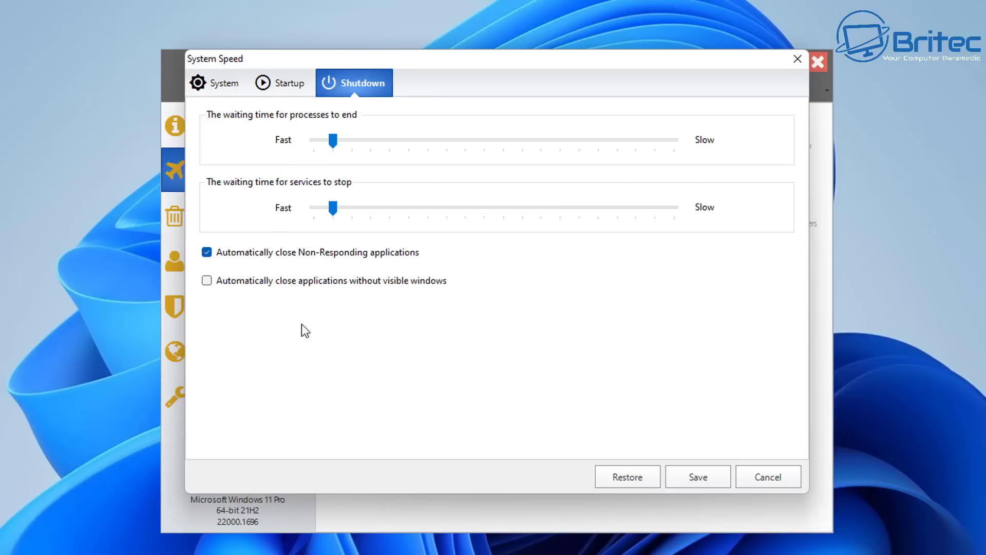
{"action": "left_click", "coordinate": [767, 476]}
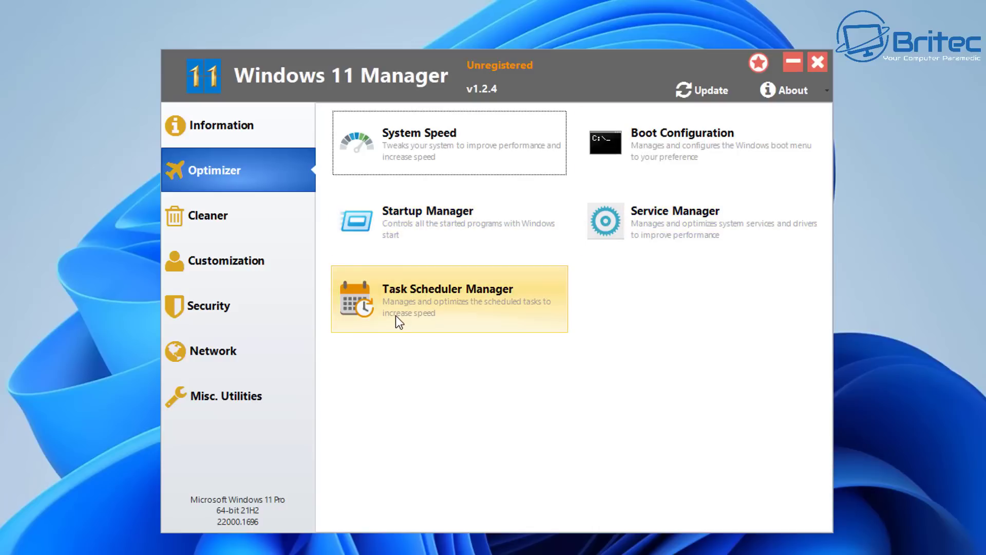
{"action": "left_click", "coordinate": [418, 238]}
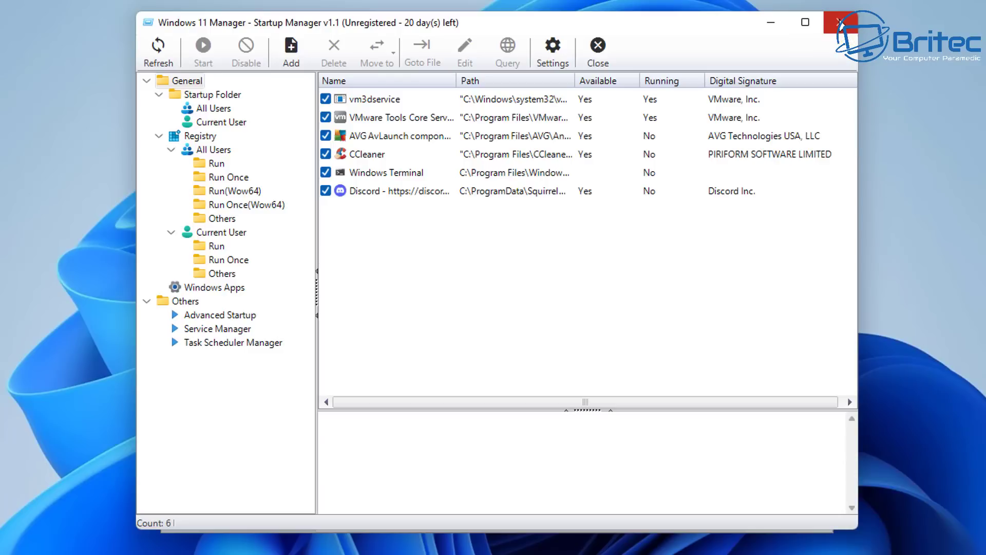
{"action": "left_click", "coordinate": [840, 22]}
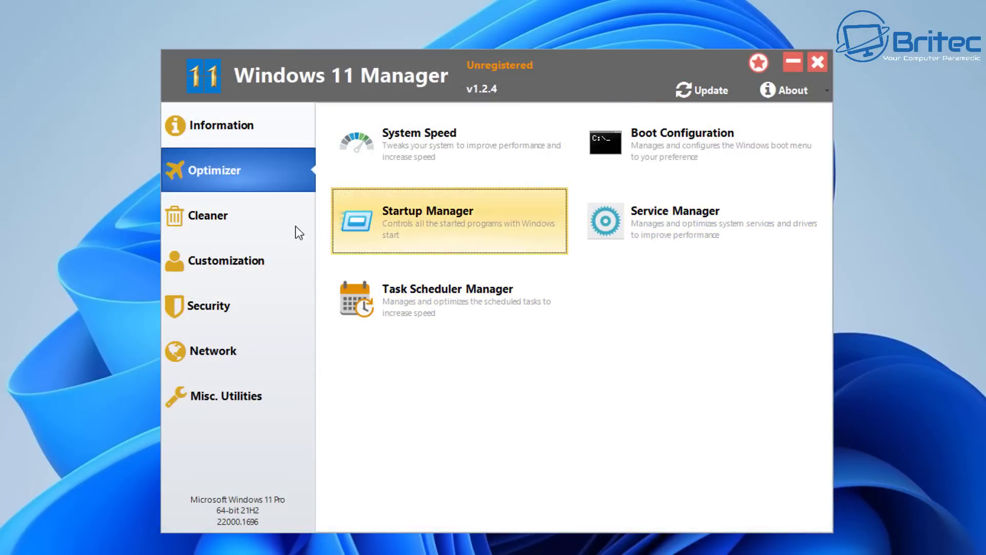
- Uninstall the Xbox app with Windows Apps Uninstaller, leaving 28 apps listed
{"action": "left_click", "coordinate": [206, 225]}
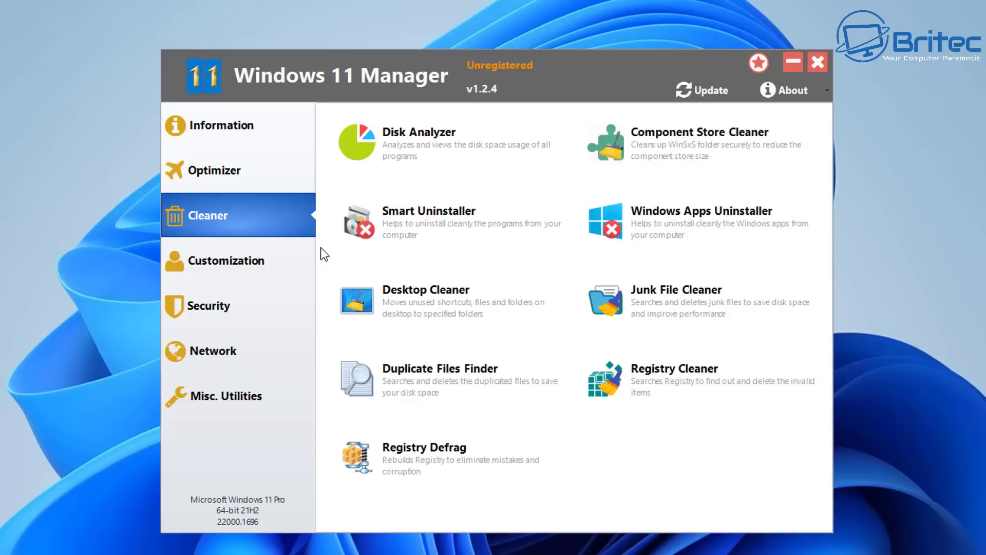
{"action": "left_click", "coordinate": [664, 234]}
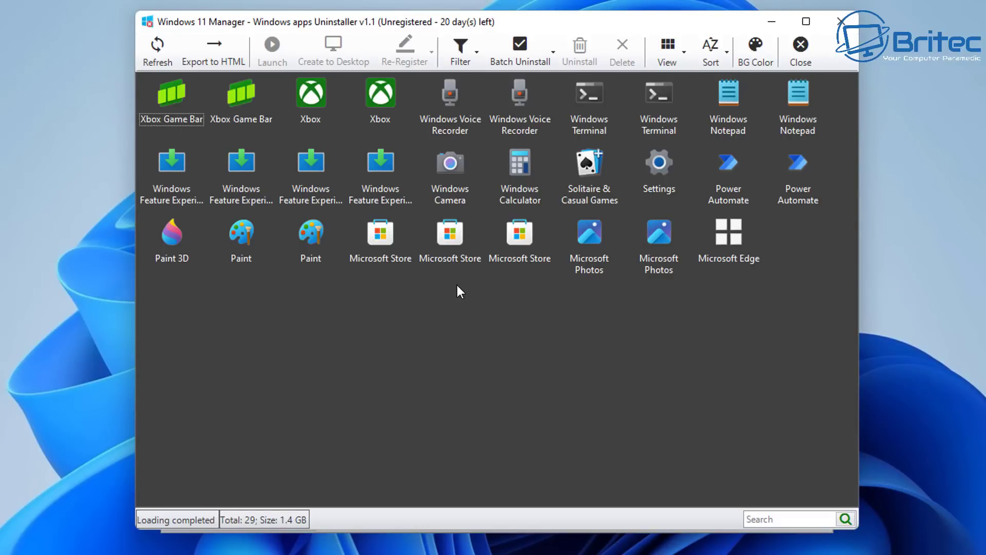
{"action": "key", "text": "Down"}
{"action": "key", "text": "Down"}
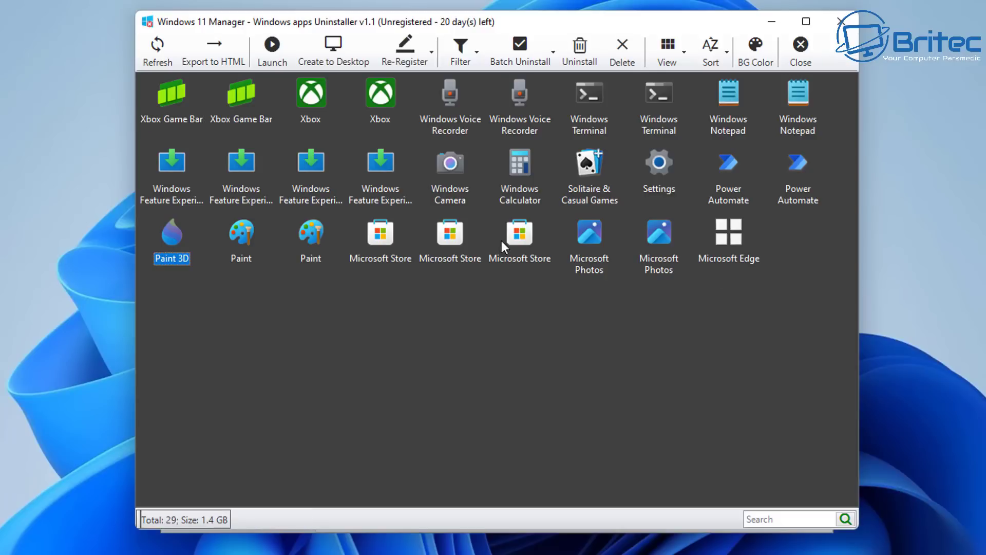
{"action": "left_click", "coordinate": [384, 82]}
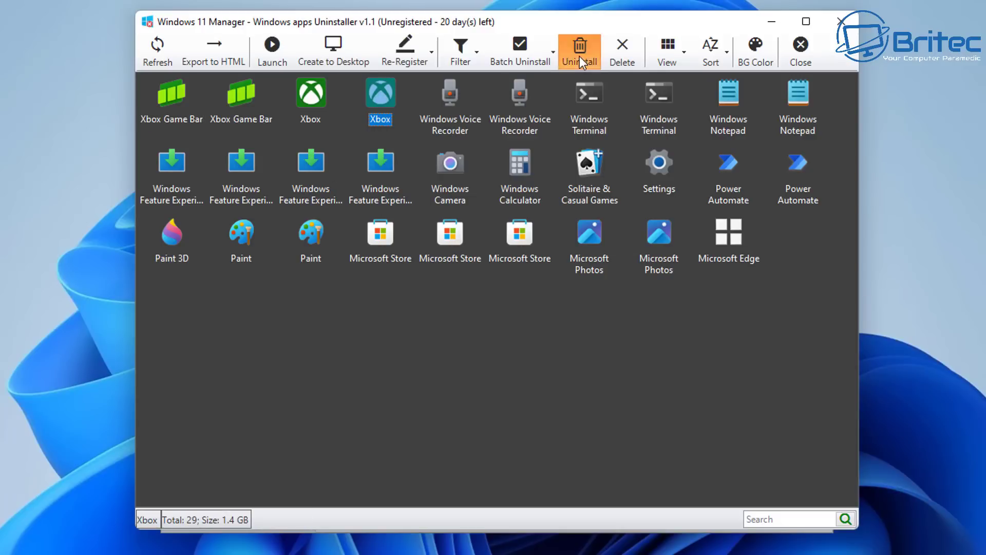
{"action": "left_click", "coordinate": [579, 51]}
{"action": "left_click", "coordinate": [543, 331]}
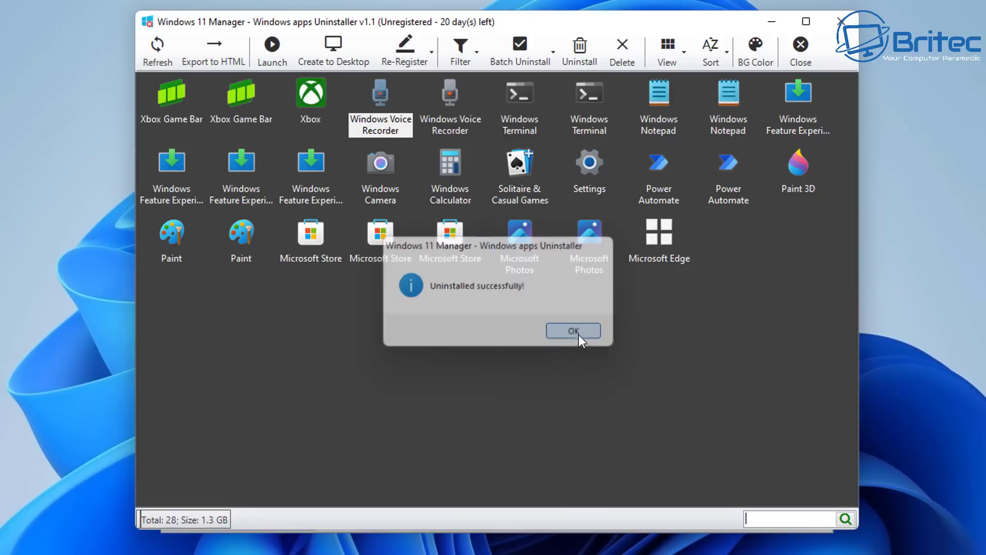
{"action": "left_click", "coordinate": [579, 335]}
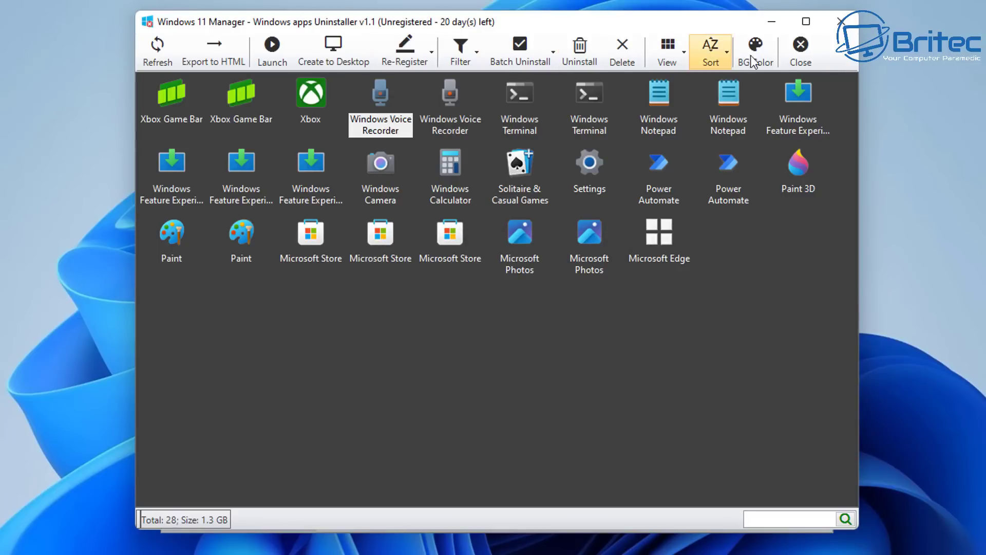
{"action": "left_click", "coordinate": [841, 21]}
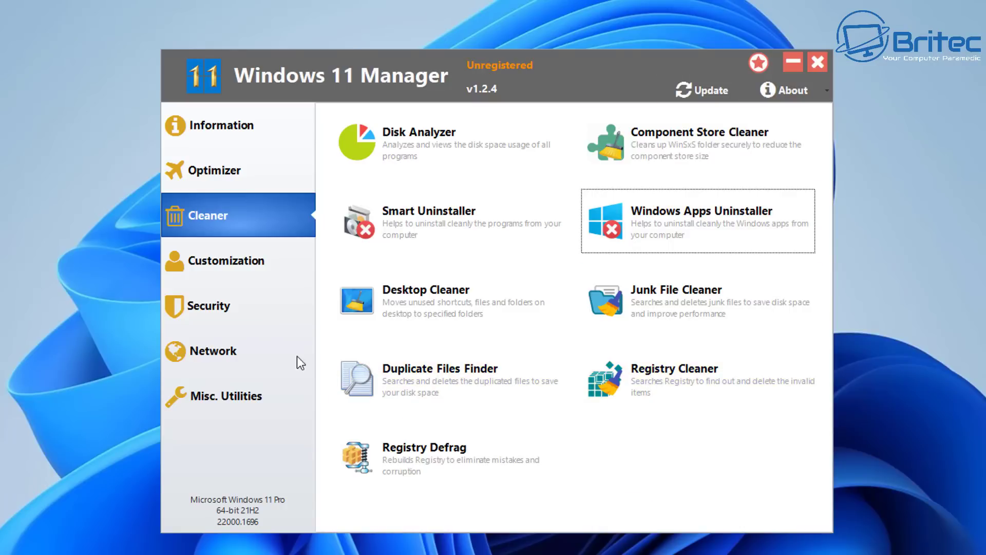
{"action": "left_click", "coordinate": [236, 270]}
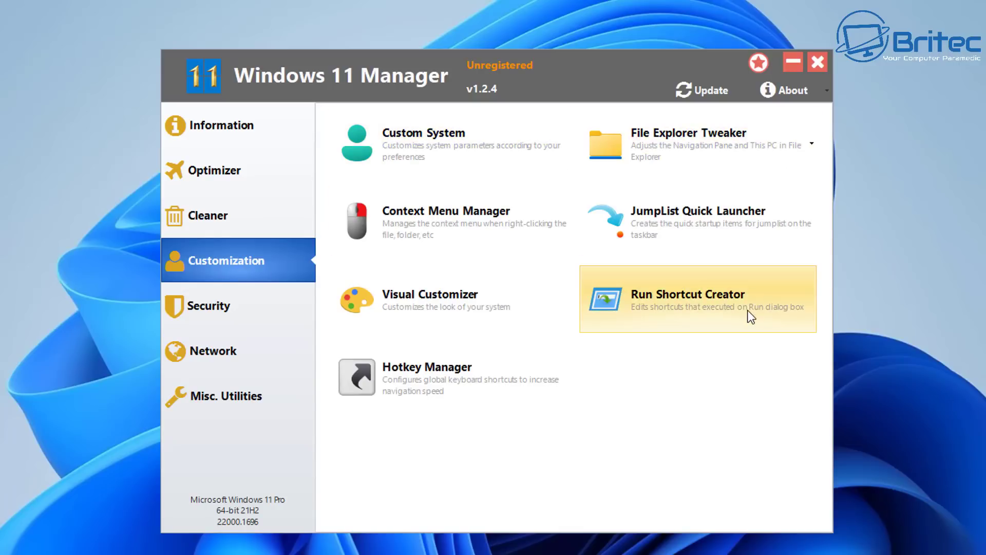
- Open the Context Menu Manager tile on the Customization page
{"action": "left_click", "coordinate": [439, 223]}
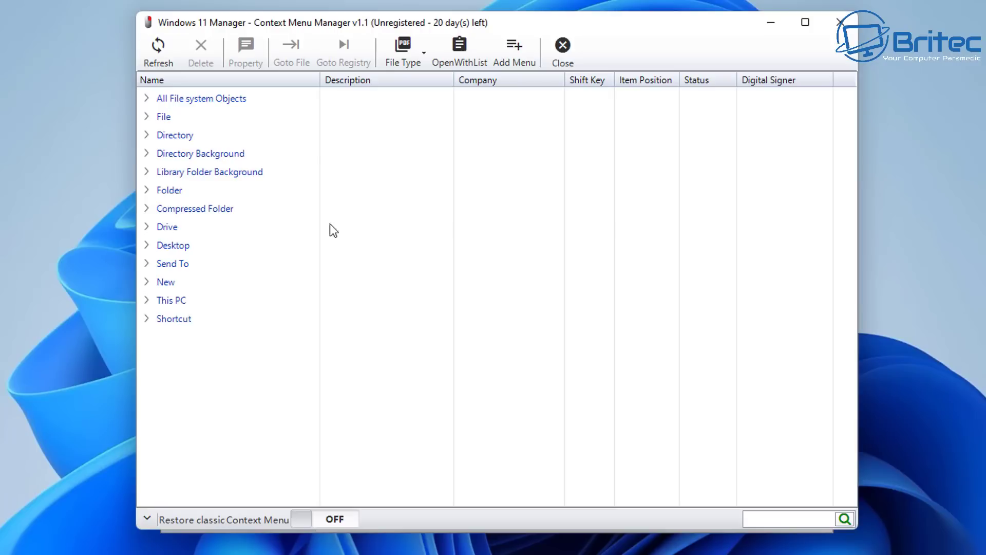
- Close Context Menu Manager and go to Privacy Protector's Clean Privacy options
{"action": "left_click", "coordinate": [847, 27]}
{"action": "left_click", "coordinate": [238, 307]}
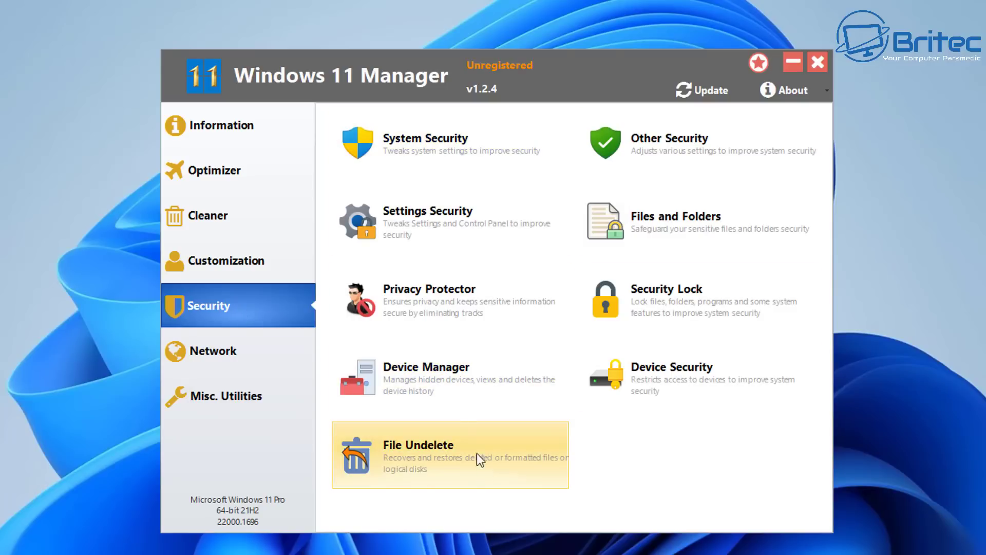
{"action": "left_click", "coordinate": [425, 325]}
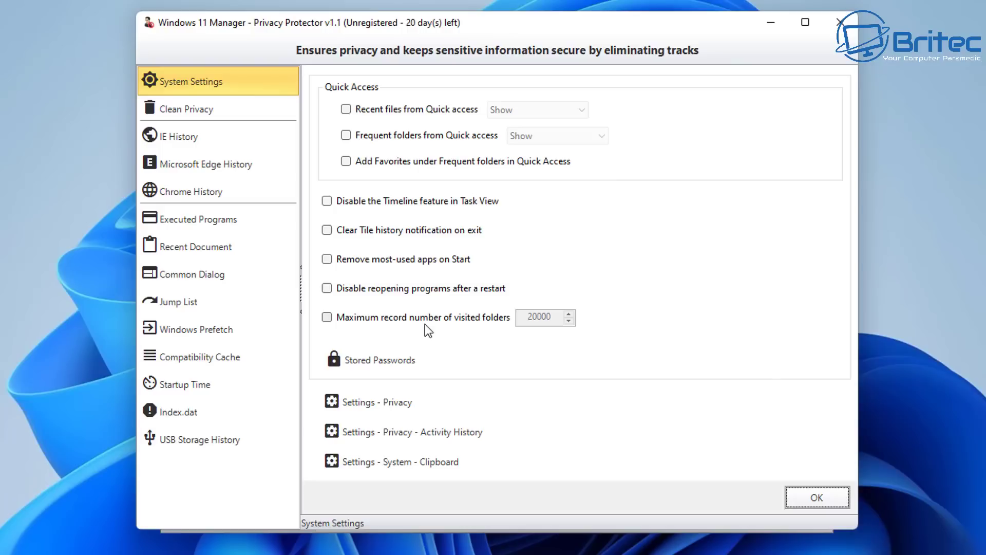
{"action": "left_click", "coordinate": [200, 118]}
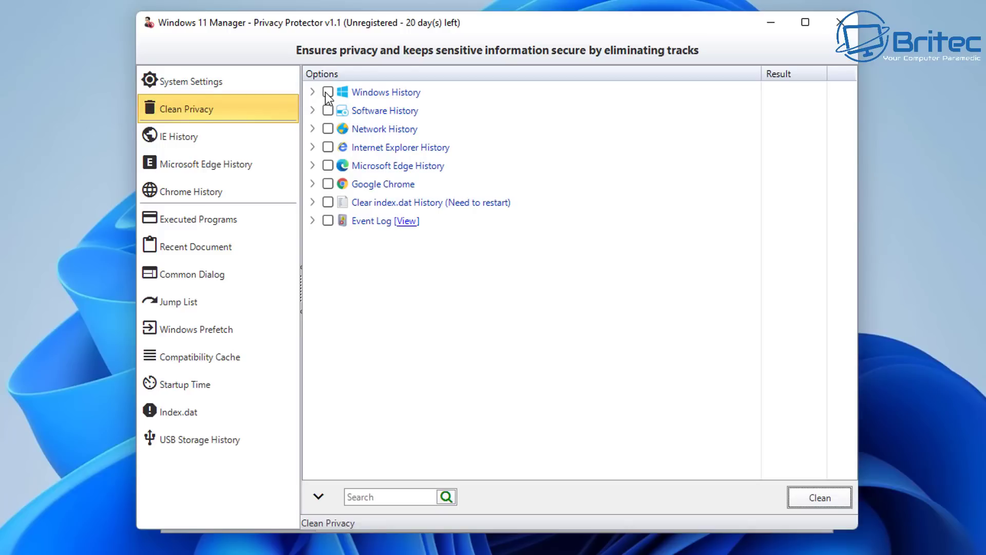
- Clean the Windows, Network and Internet Explorer history entries and confirm
{"action": "left_click", "coordinate": [326, 92]}
{"action": "left_click", "coordinate": [326, 128]}
{"action": "left_click", "coordinate": [328, 147]}
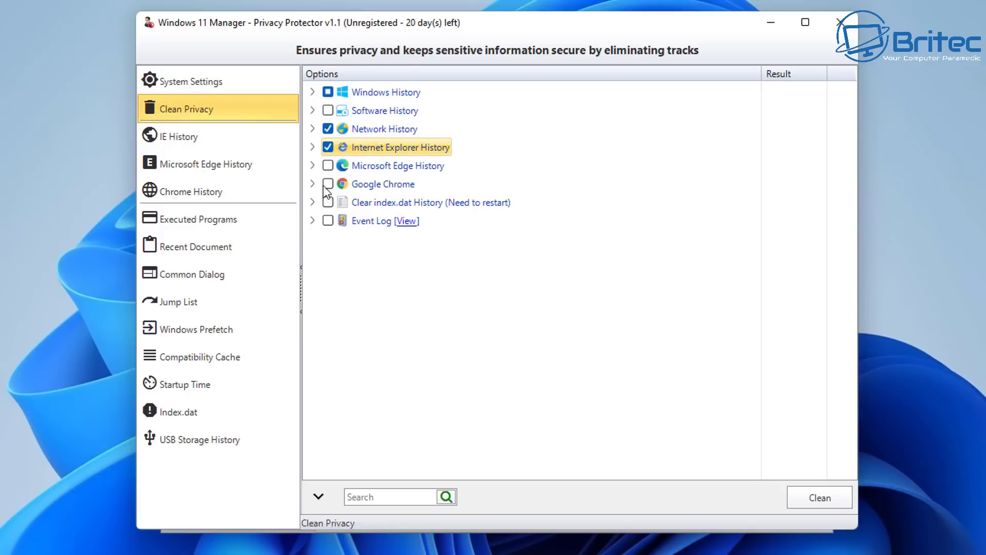
{"action": "left_click", "coordinate": [820, 499]}
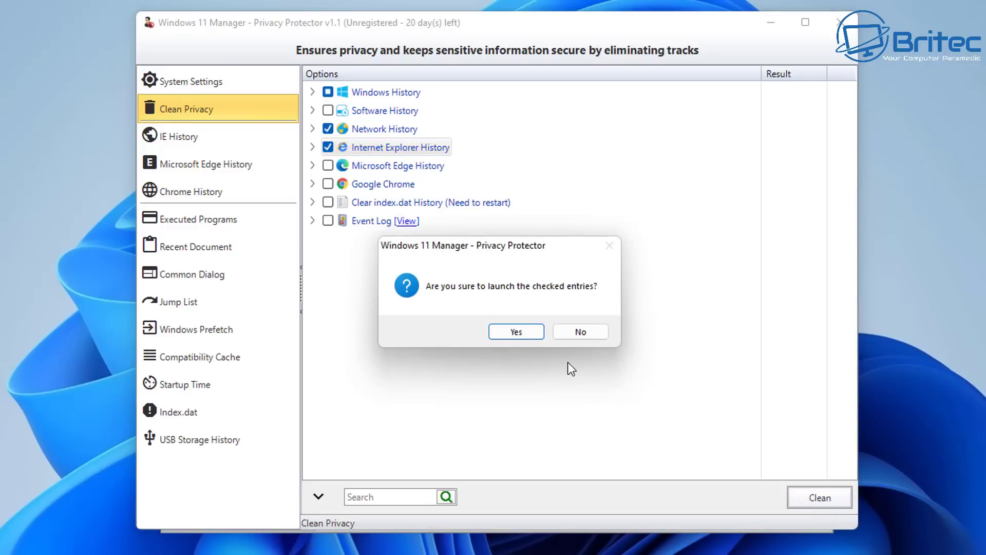
{"action": "left_click", "coordinate": [516, 338]}
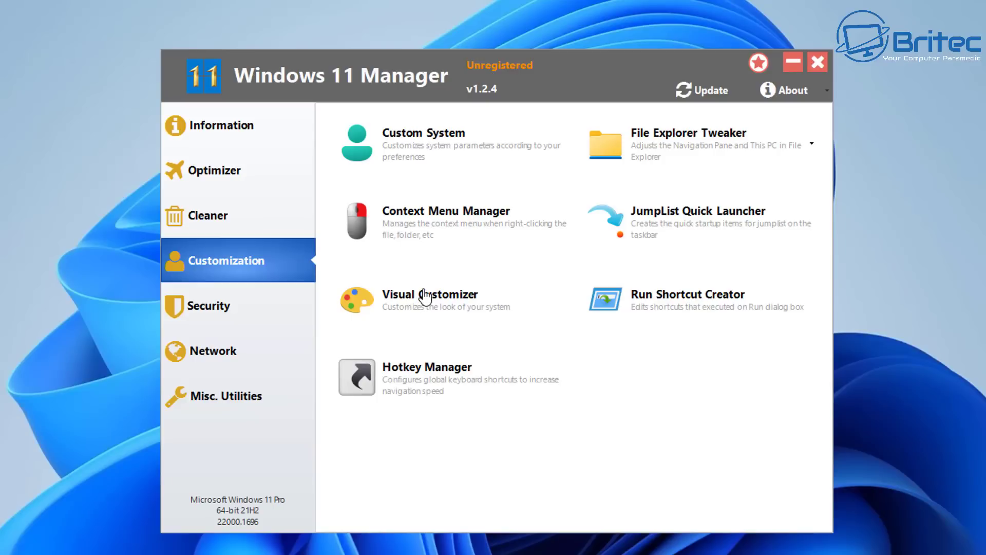
- Browse Visual Customizer's icon pages, ending on the 237-extension File Type Icon list
{"action": "left_click", "coordinate": [423, 289]}
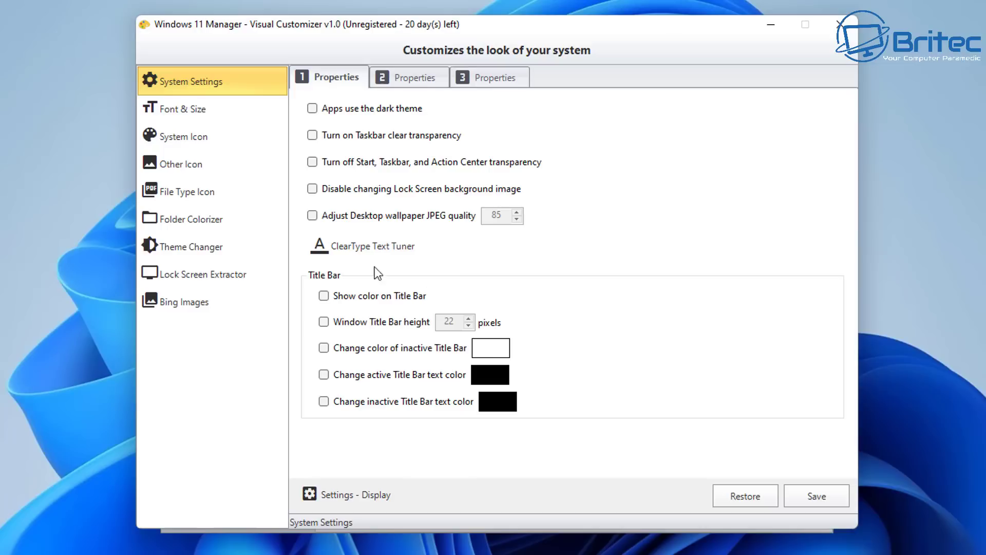
{"action": "left_click", "coordinate": [186, 137]}
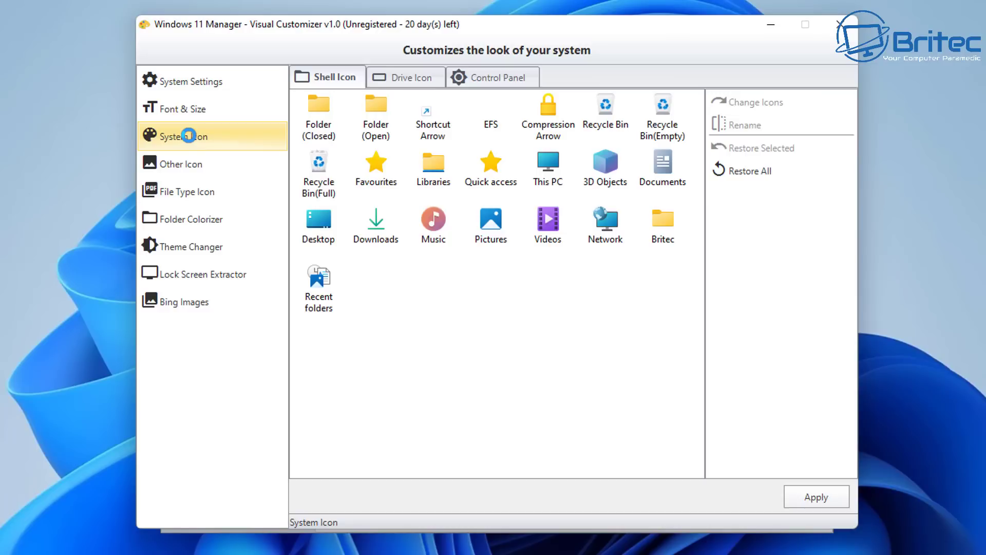
{"action": "left_click", "coordinate": [187, 165]}
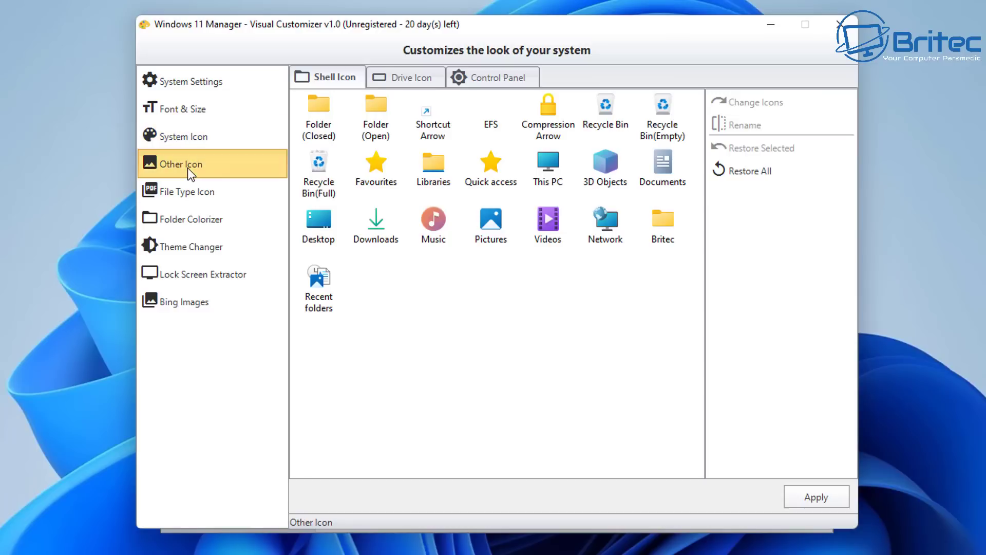
{"action": "left_click", "coordinate": [187, 193]}
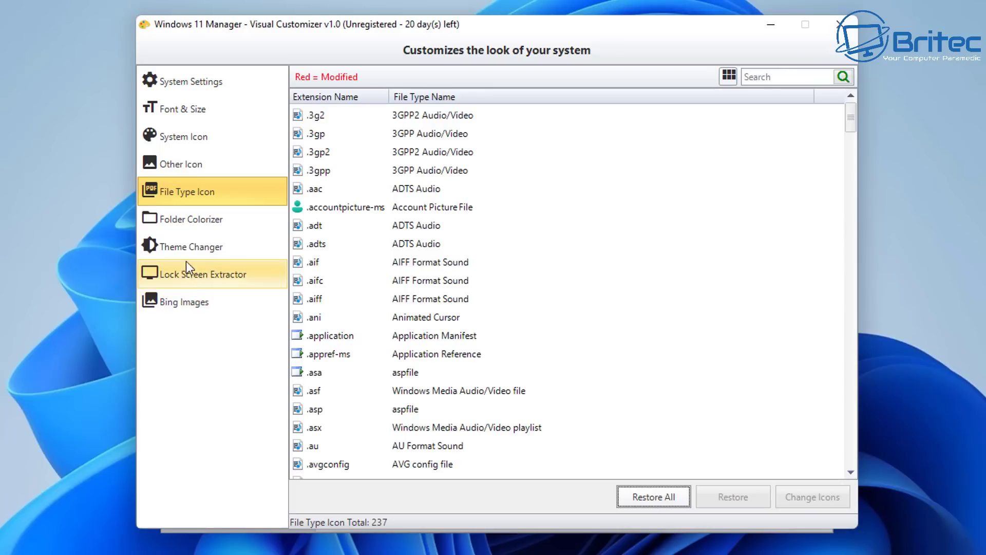
- Open Theme Changer, then move between the Security, Customization and Network sections
{"action": "left_click", "coordinate": [184, 252]}
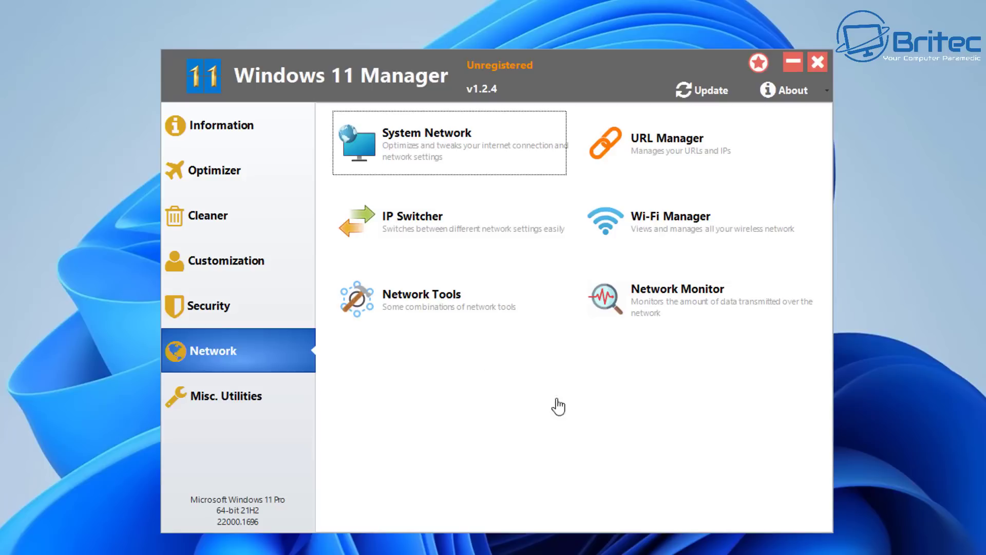
{"action": "left_click", "coordinate": [206, 305]}
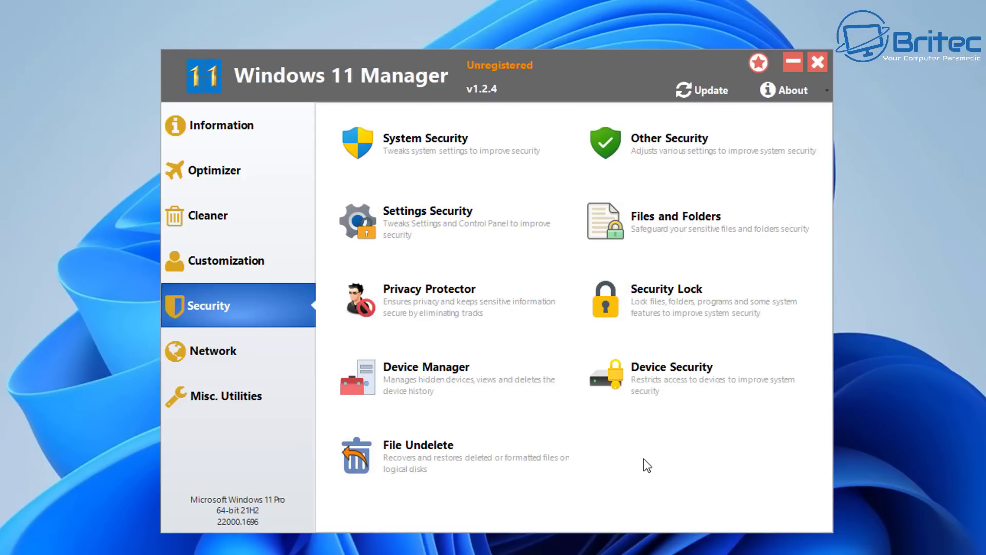
{"action": "left_click", "coordinate": [199, 351]}
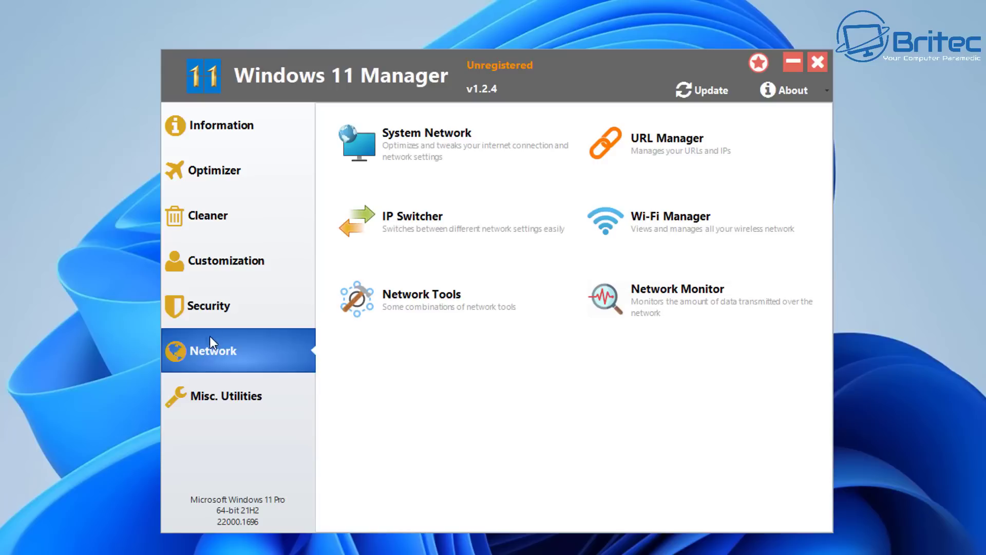
{"action": "left_click", "coordinate": [230, 260]}
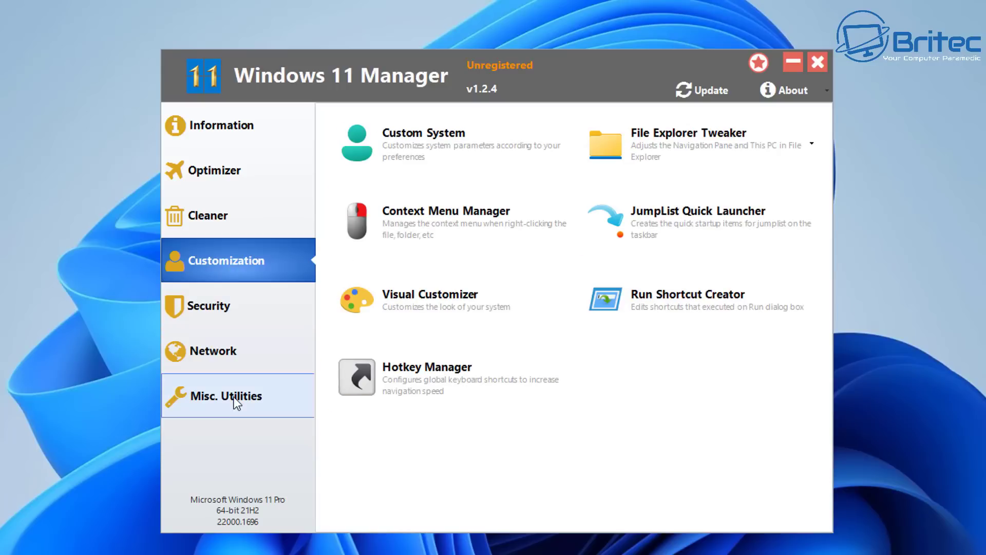
{"action": "left_click", "coordinate": [260, 337]}
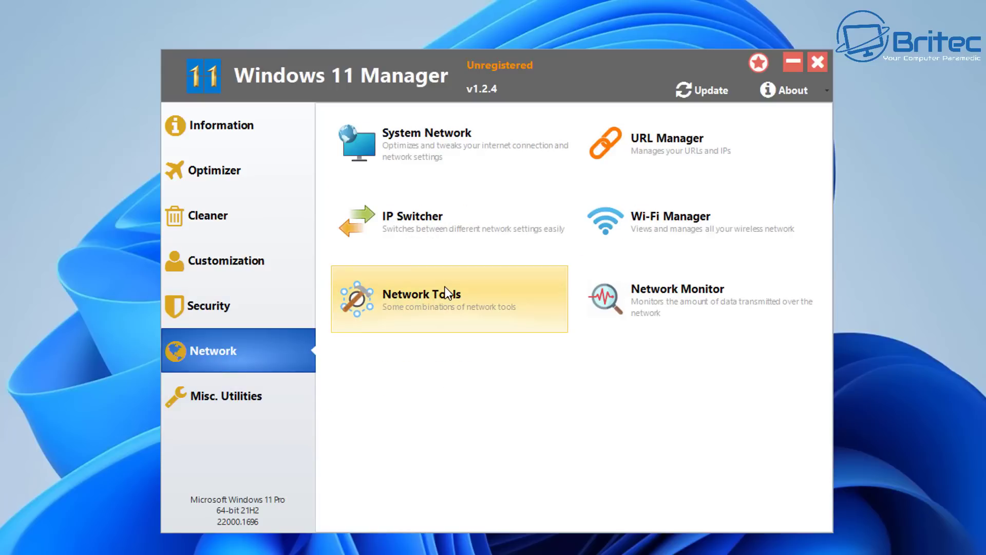
- Check live traffic in Network Monitor, glance at its options unchanged, and close it
{"action": "left_click", "coordinate": [637, 304]}
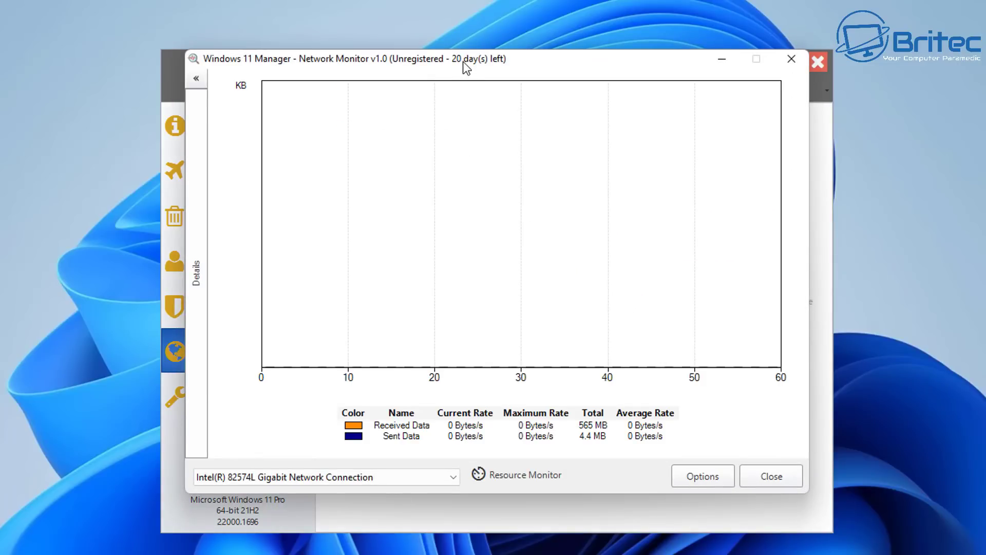
{"action": "left_click", "coordinate": [691, 477]}
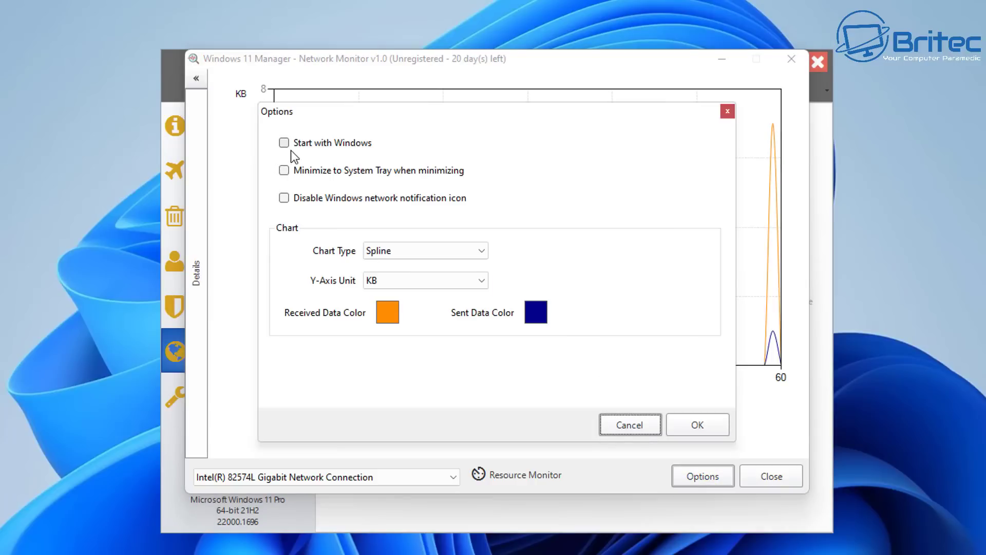
{"action": "left_click", "coordinate": [728, 111]}
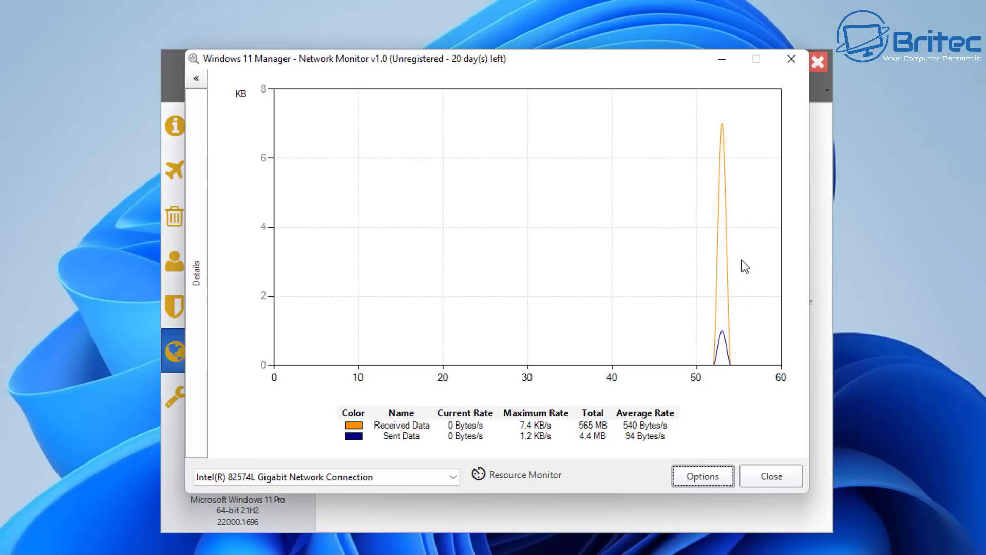
{"action": "left_click", "coordinate": [774, 478]}
- Look through Trace Route, Whois, DNS Lookup, IP Scanner and Port Scan, then close Network Tools
{"action": "left_click", "coordinate": [384, 309]}
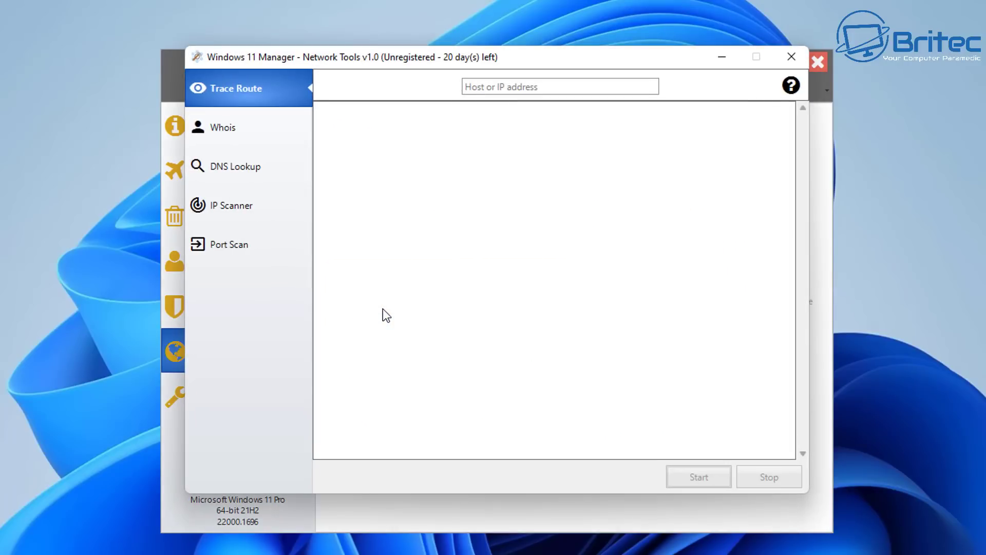
{"action": "left_click", "coordinate": [236, 137]}
{"action": "left_click", "coordinate": [230, 167]}
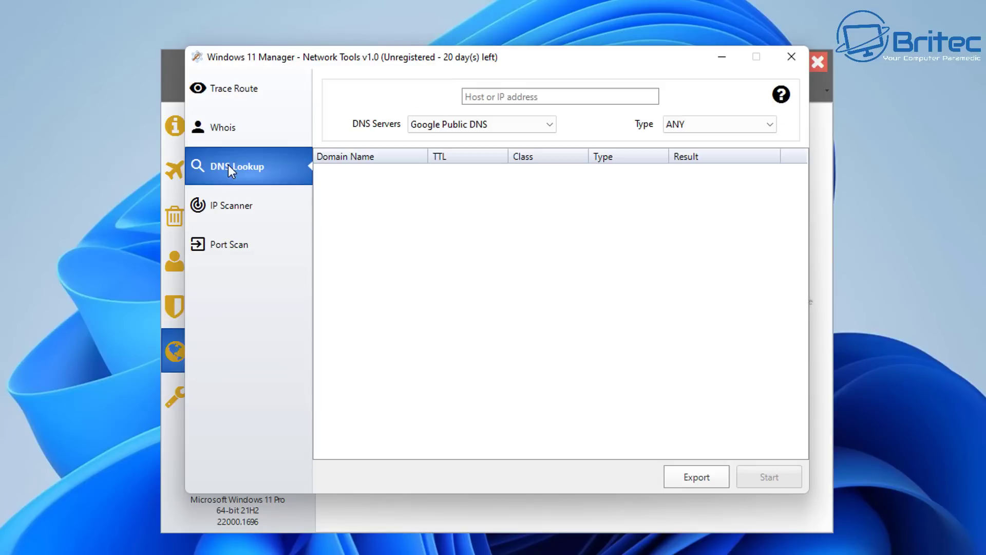
{"action": "left_click", "coordinate": [229, 208]}
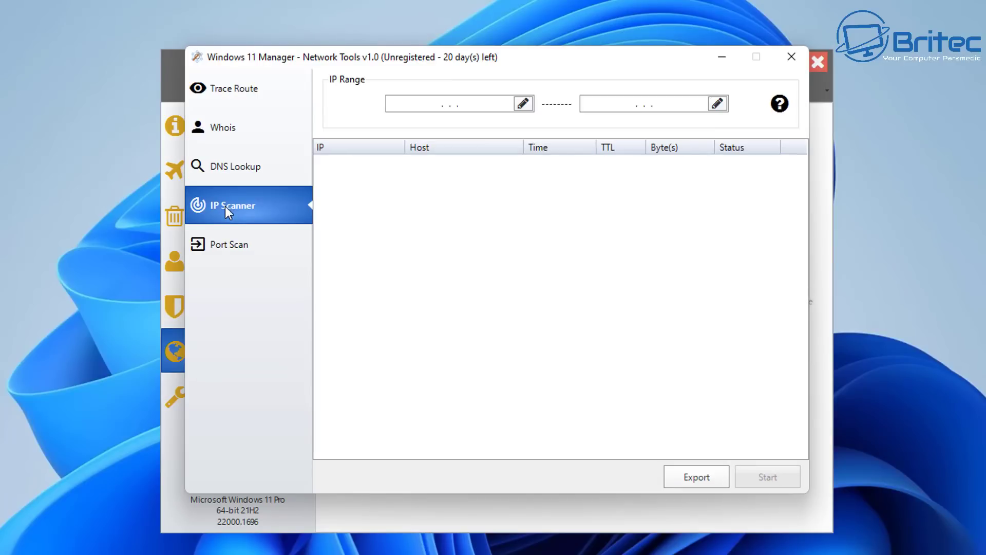
{"action": "left_click", "coordinate": [220, 255]}
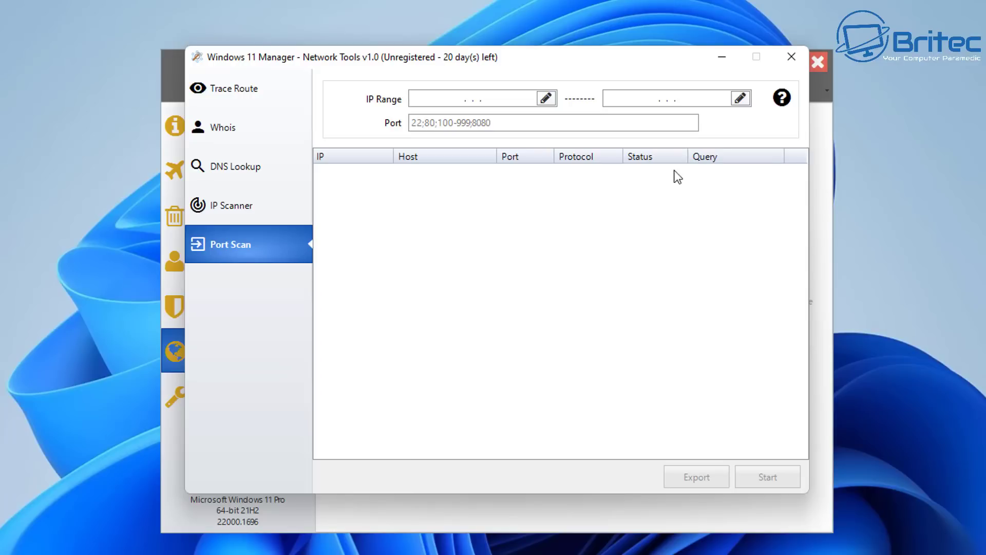
{"action": "left_click", "coordinate": [232, 201]}
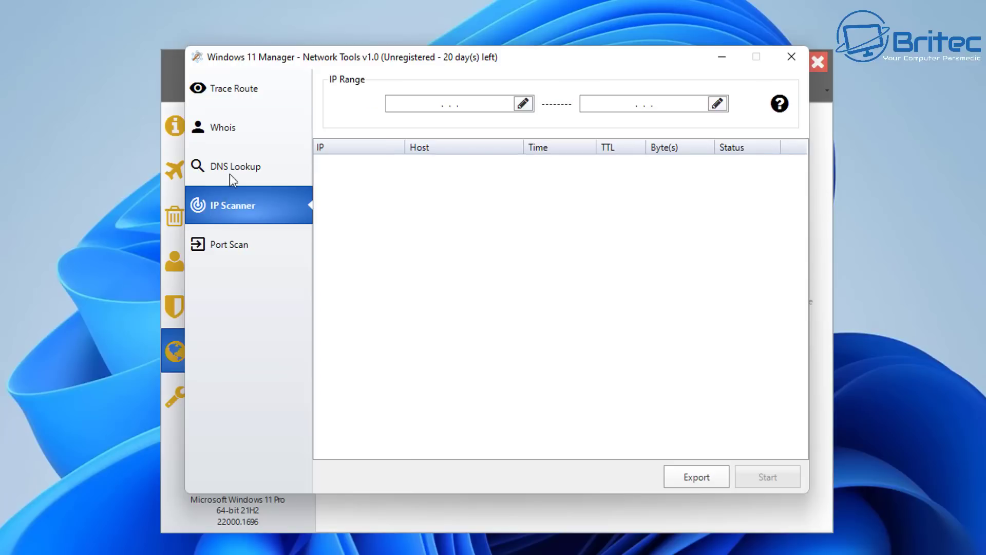
{"action": "left_click", "coordinate": [236, 95]}
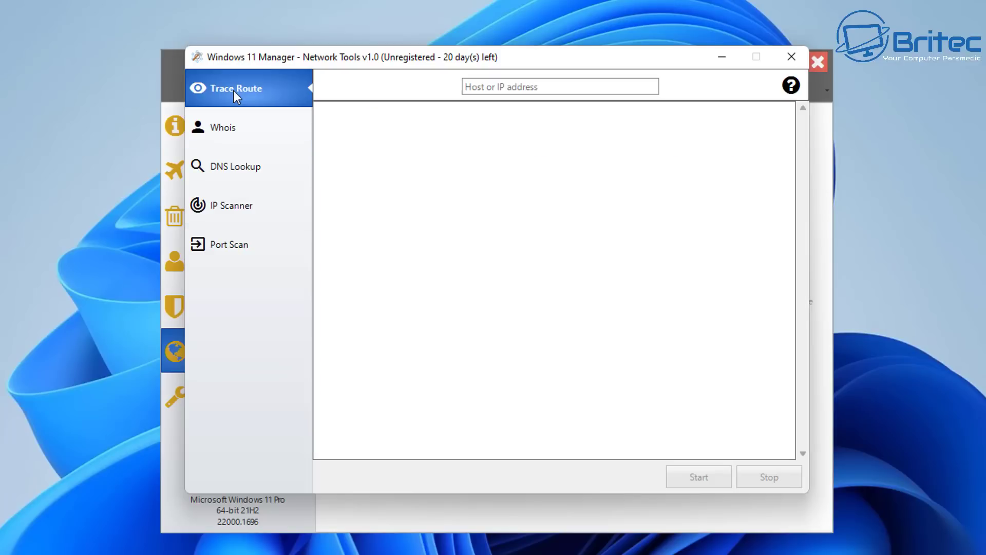
{"action": "left_click", "coordinate": [792, 56]}
{"action": "left_click", "coordinate": [225, 405]}
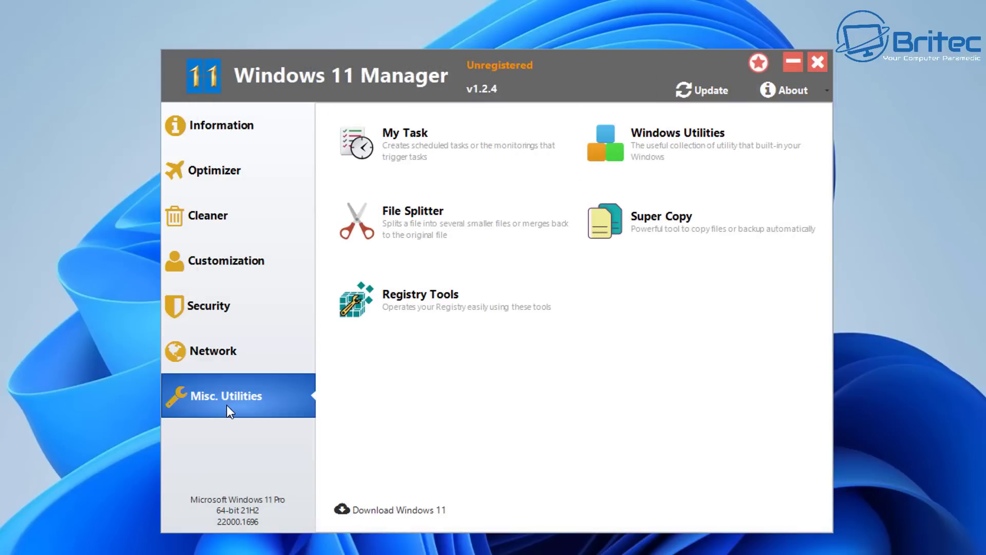
{"action": "left_click", "coordinate": [421, 327]}
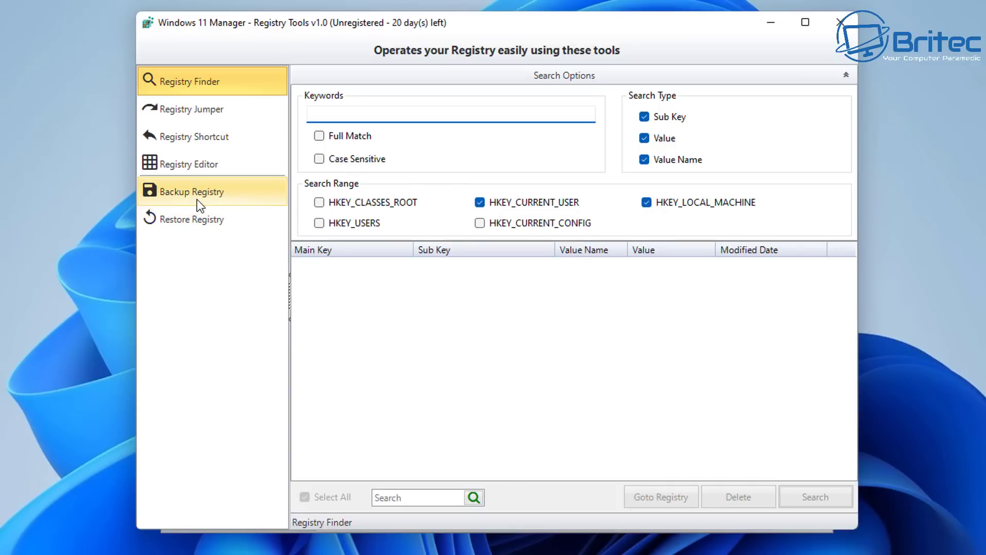
{"action": "left_click", "coordinate": [190, 164]}
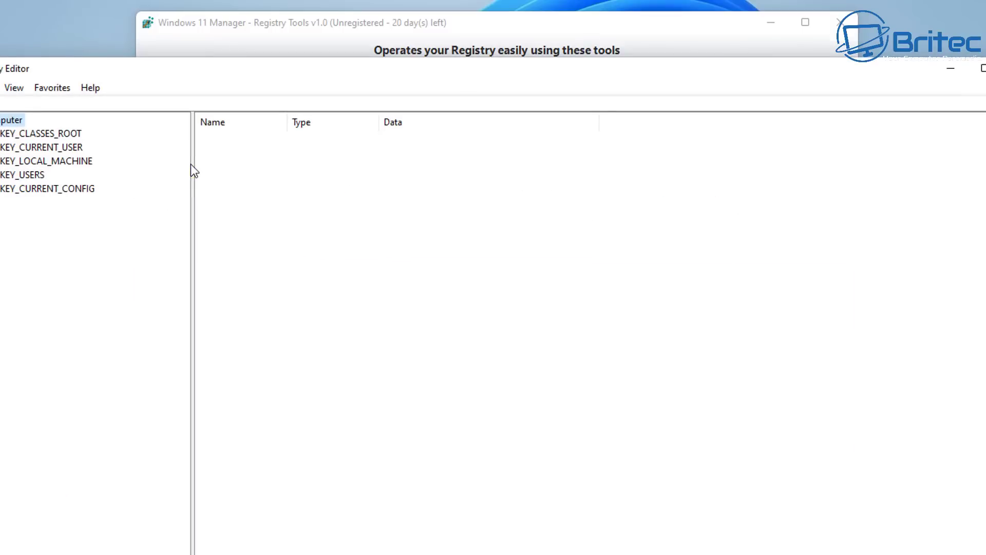
{"action": "key", "text": "alt+F4"}
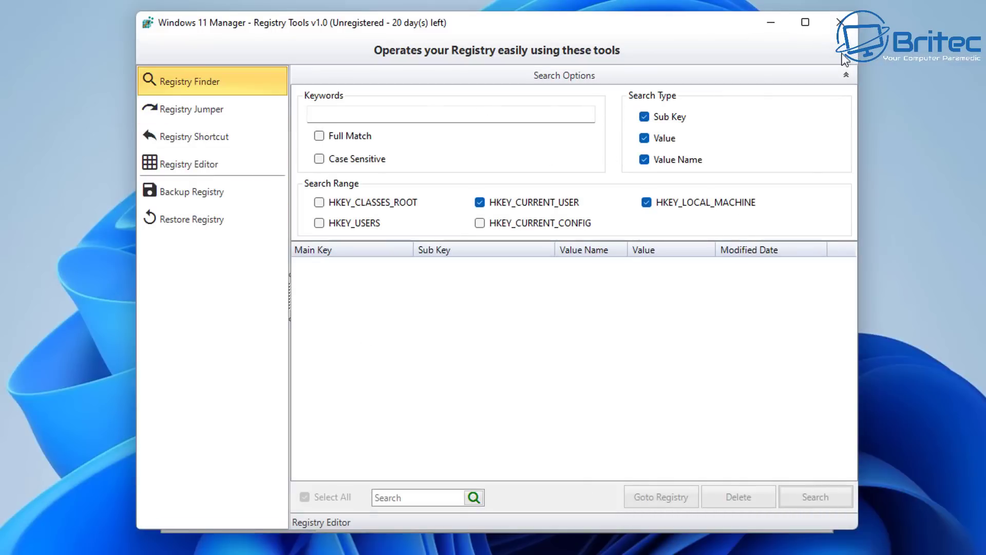
{"action": "left_click", "coordinate": [840, 22]}
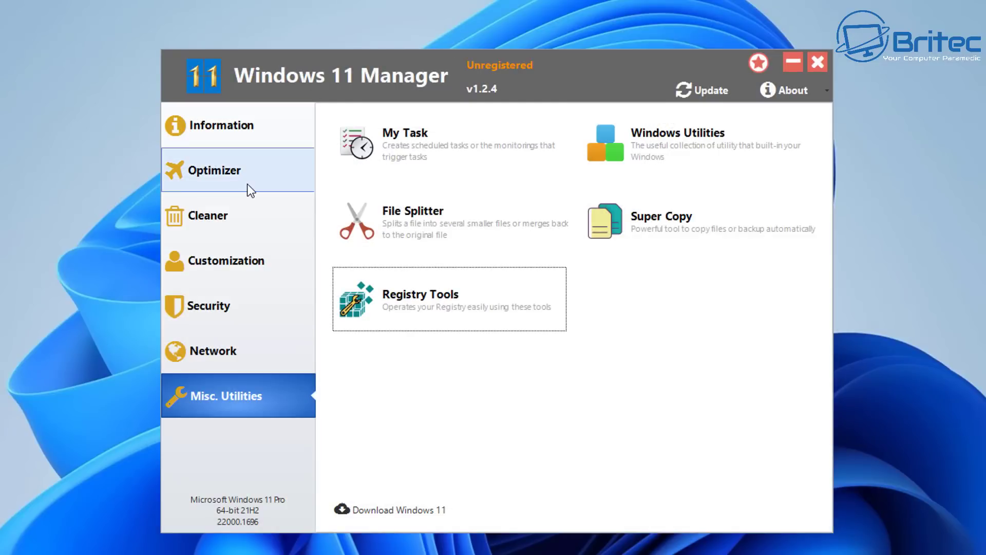
- Review the program Options, keeping the Office2010Silver colour scheme, and close the dialog
{"action": "left_click", "coordinate": [220, 130]}
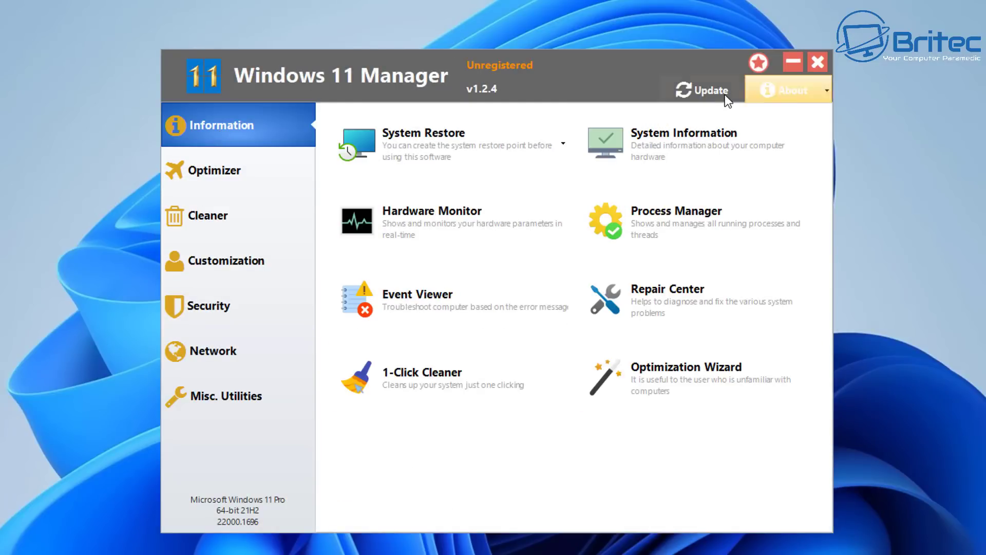
{"action": "left_click", "coordinate": [807, 93]}
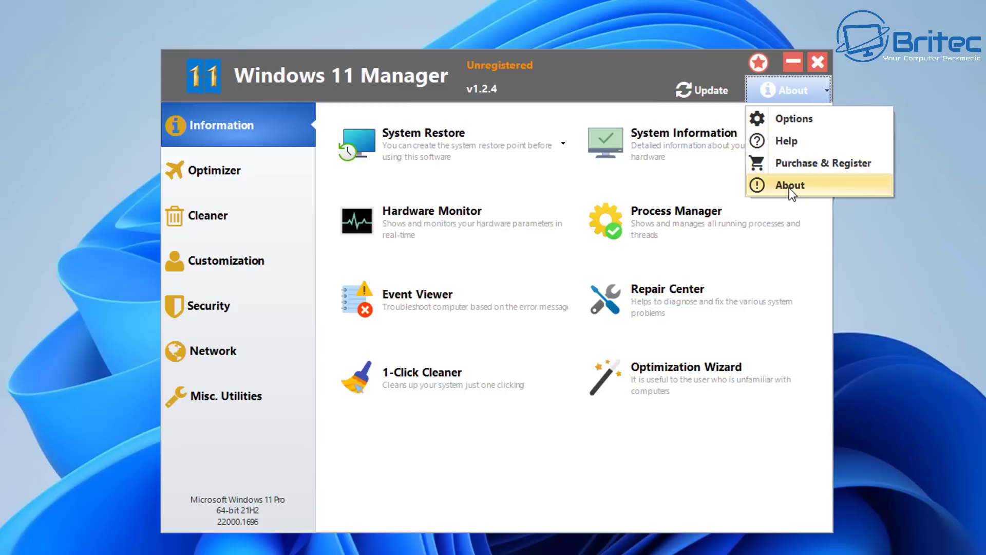
{"action": "left_click", "coordinate": [799, 121]}
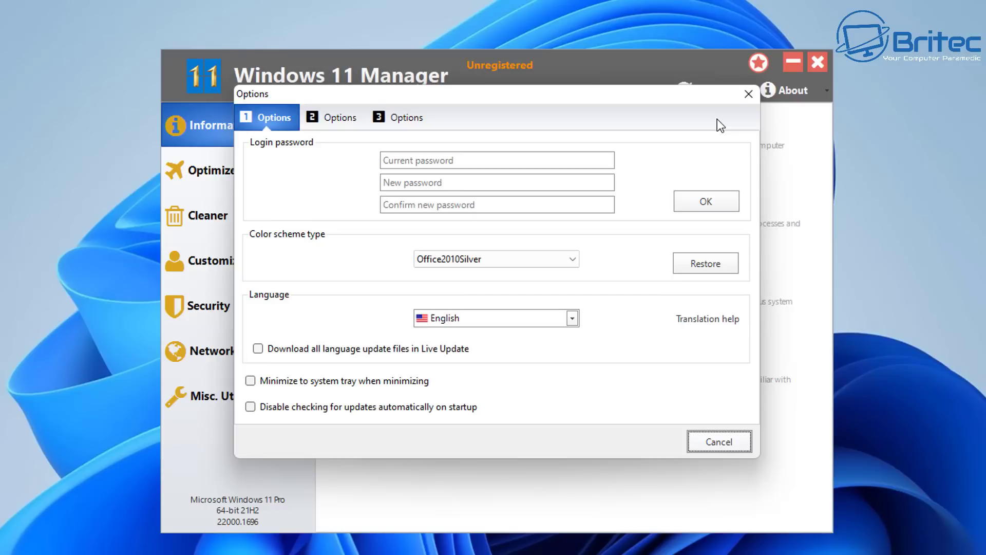
{"action": "left_click", "coordinate": [554, 263]}
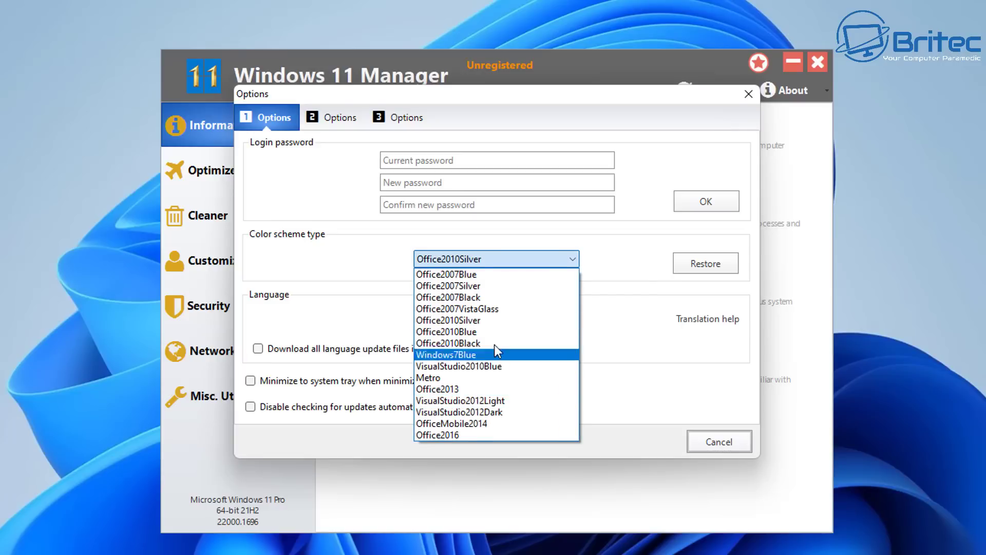
{"action": "left_click", "coordinate": [550, 257]}
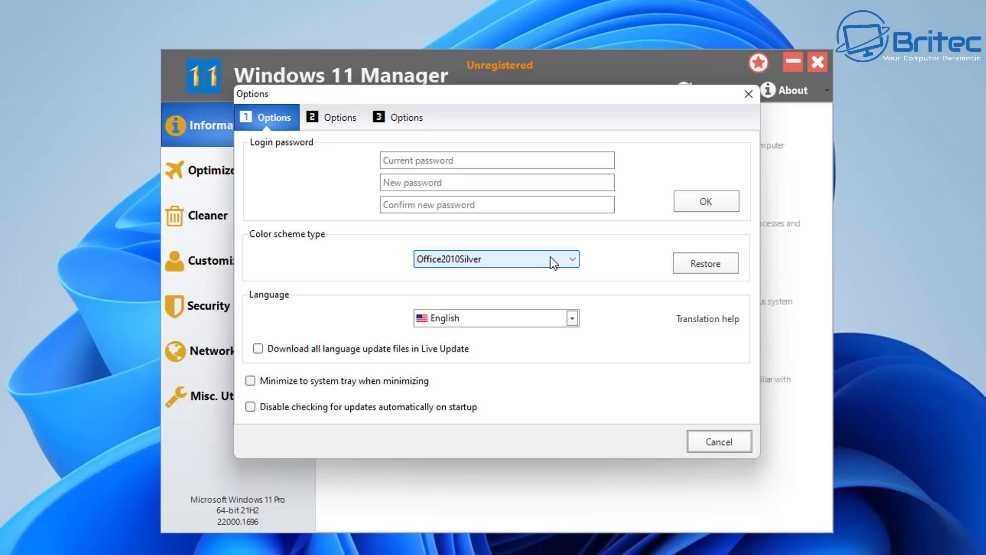
{"action": "left_click", "coordinate": [747, 95]}
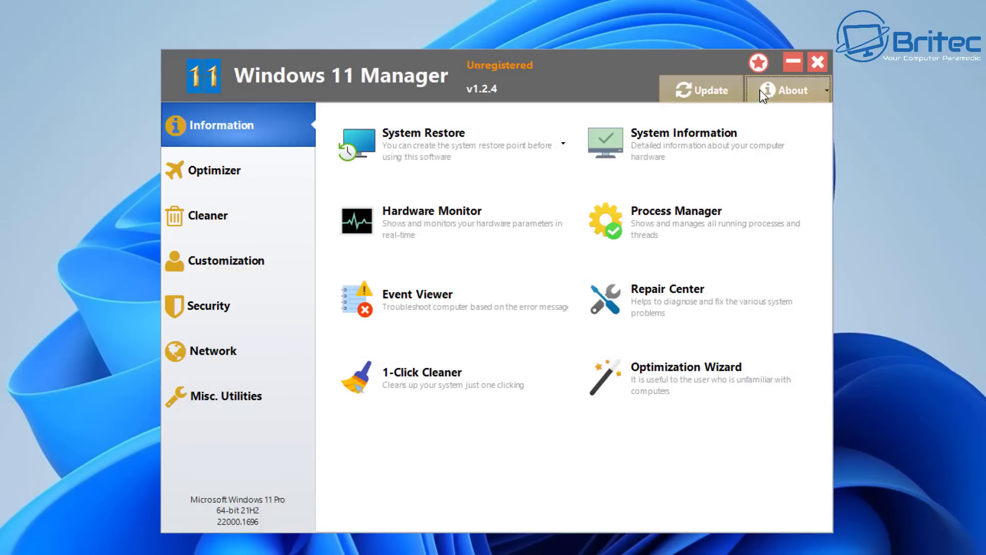
{"action": "left_click", "coordinate": [812, 63]}
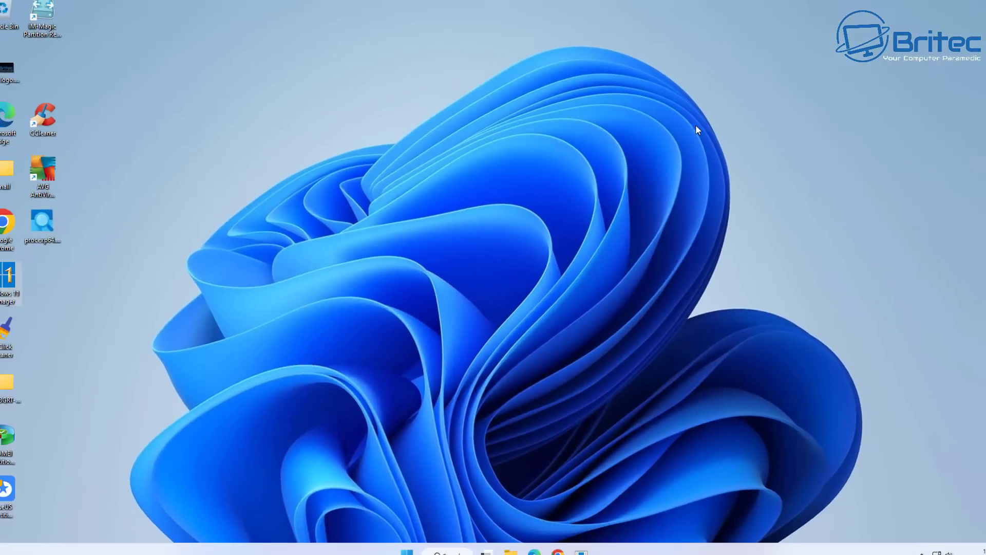